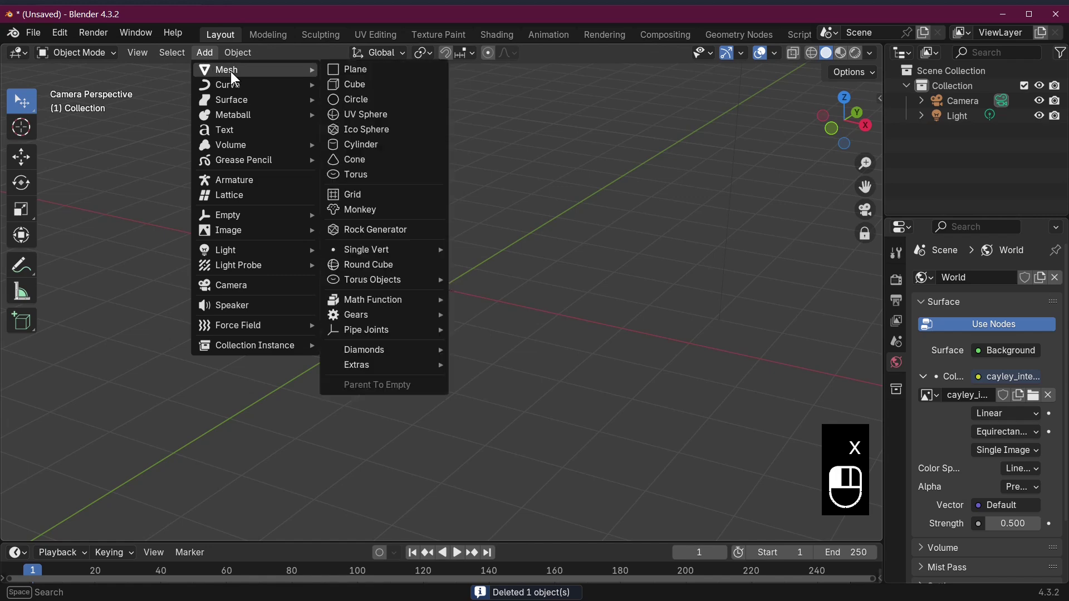
Add a cylinder mesh with a depth of 4 m and its cap fill type set to Nothing.
click(379, 145)
click(108, 526)
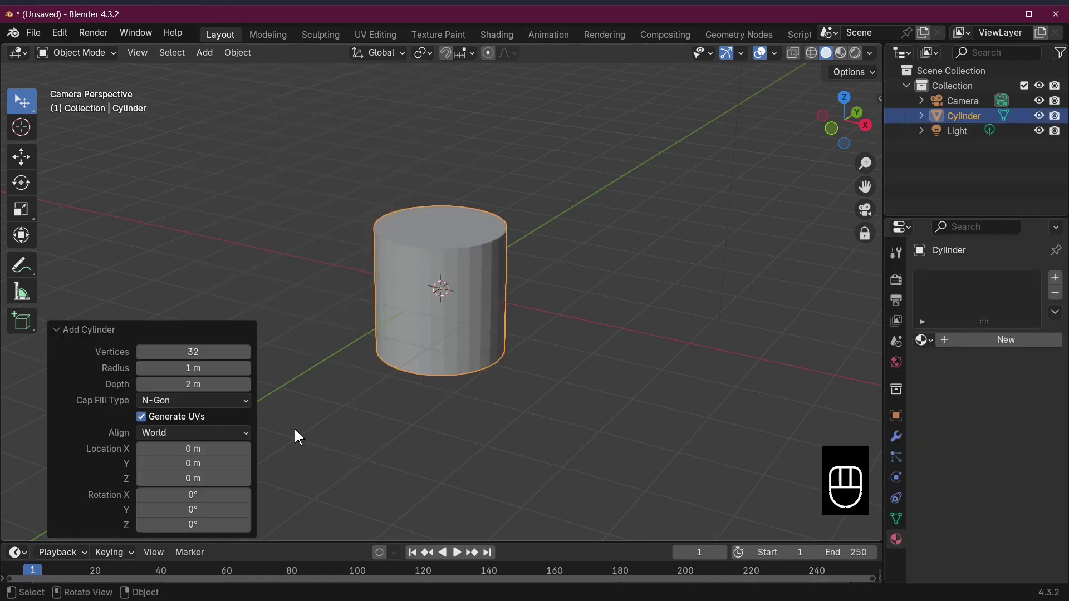
click(197, 387)
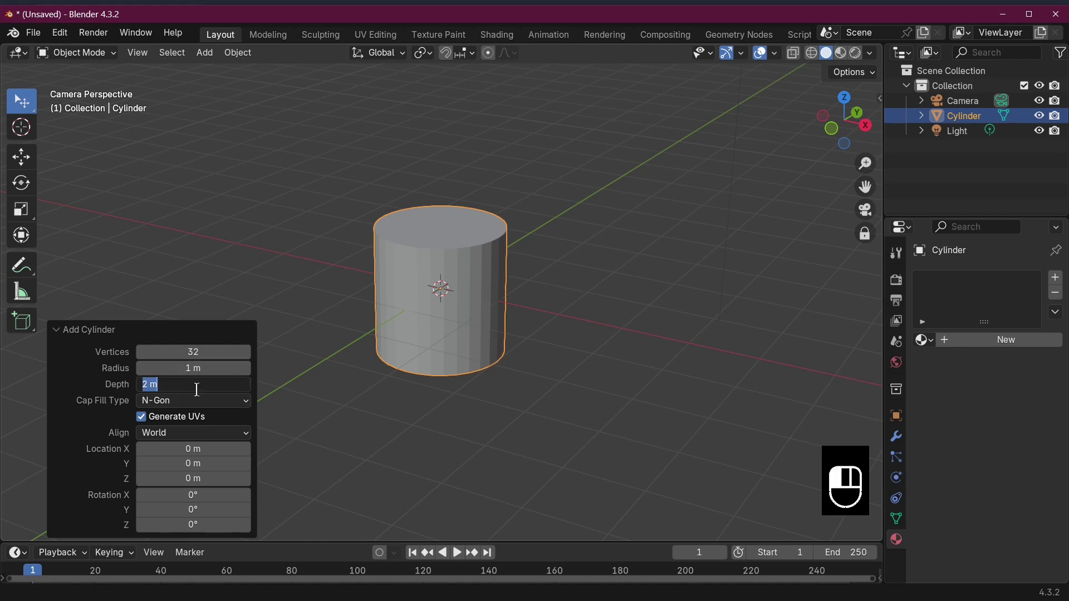
text(4)
key(Return)
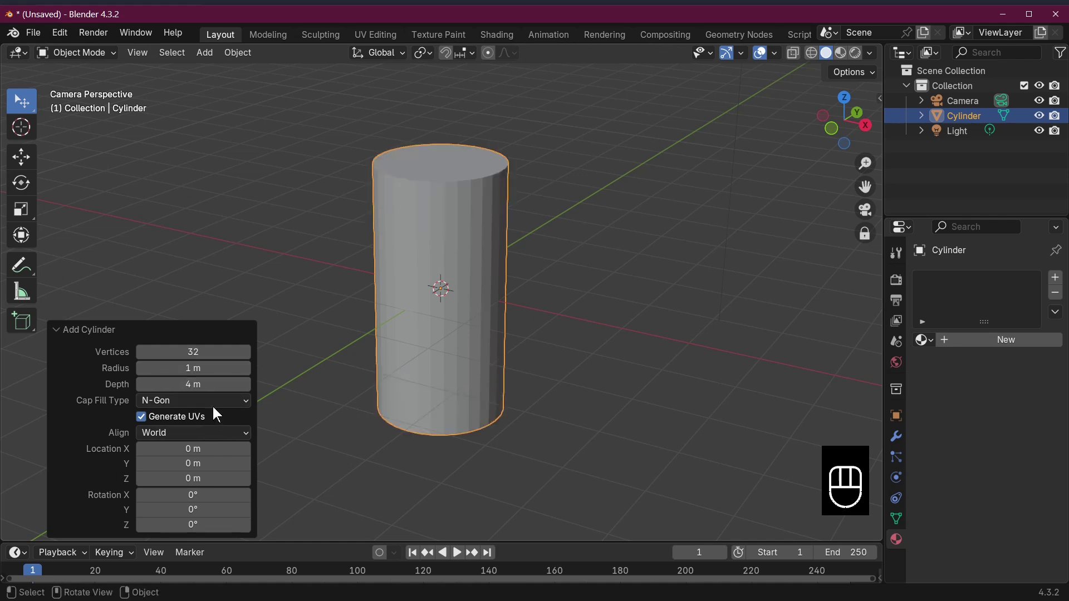
click(212, 403)
click(198, 418)
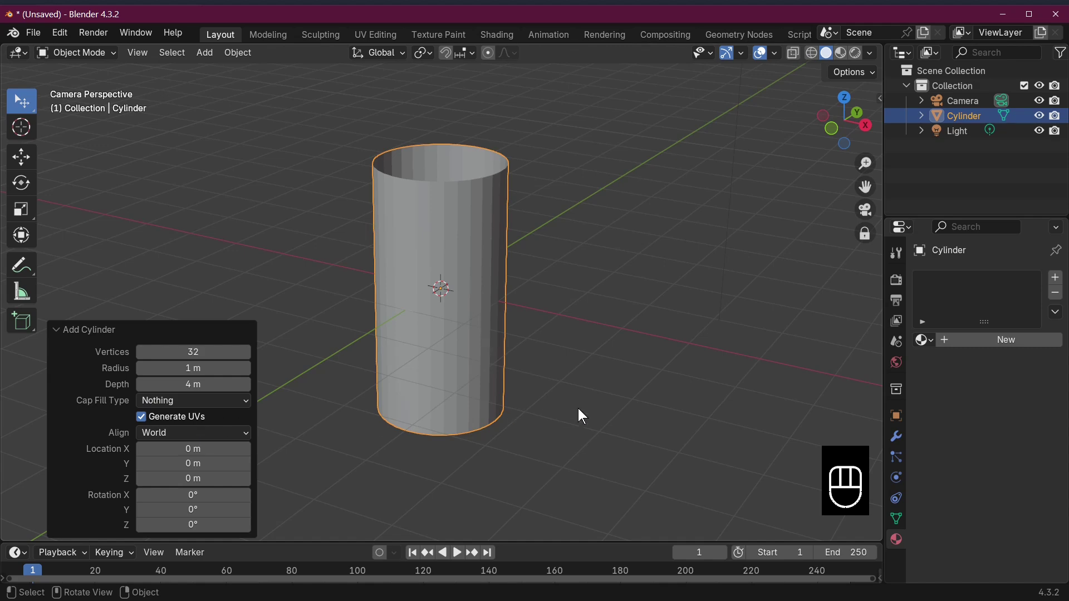
Duplicate the open cylinder in place and rotate the original 90° about the global Y axis.
key(shift)
key(shift+d)
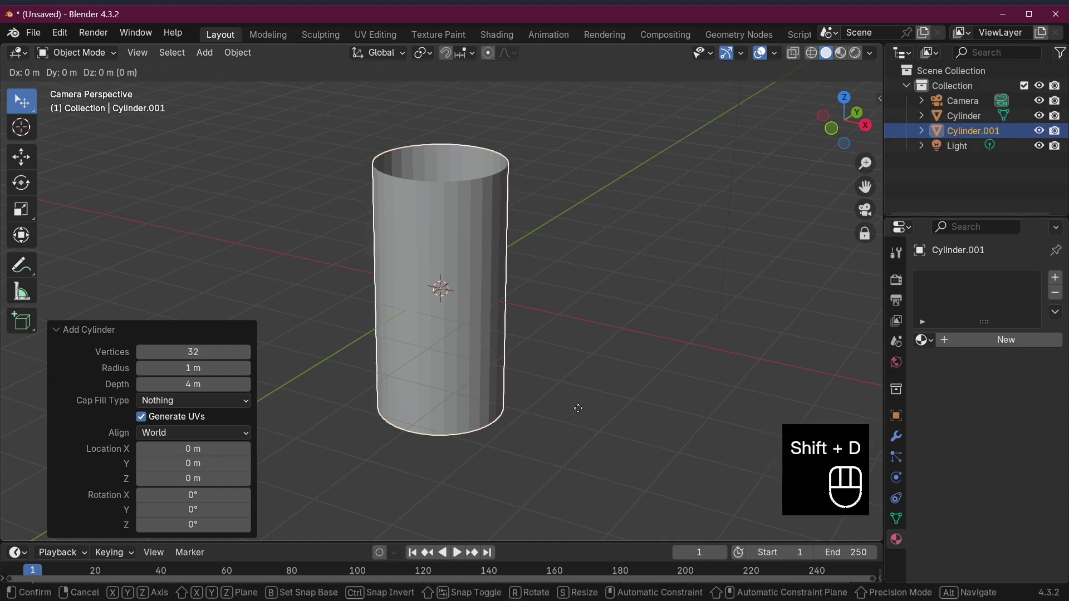
right_click(475, 370)
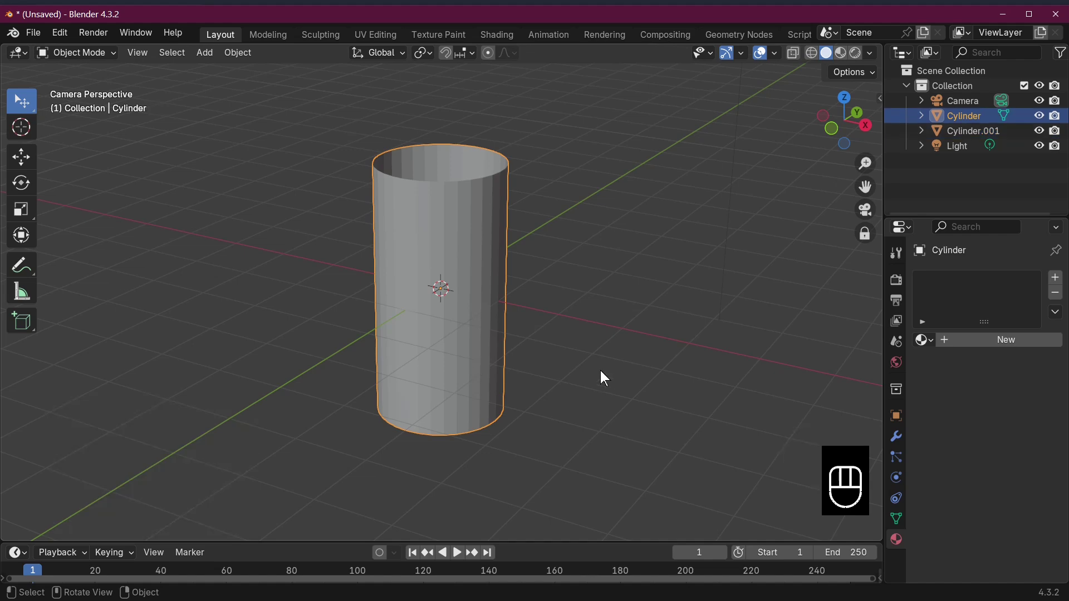
key(r)
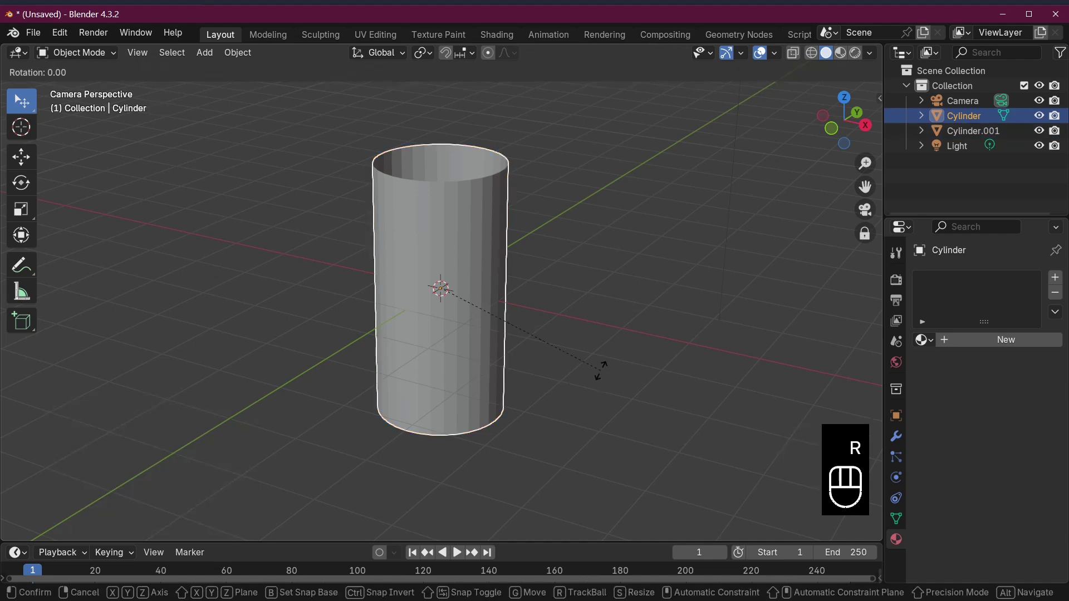
text(y)
text(90)
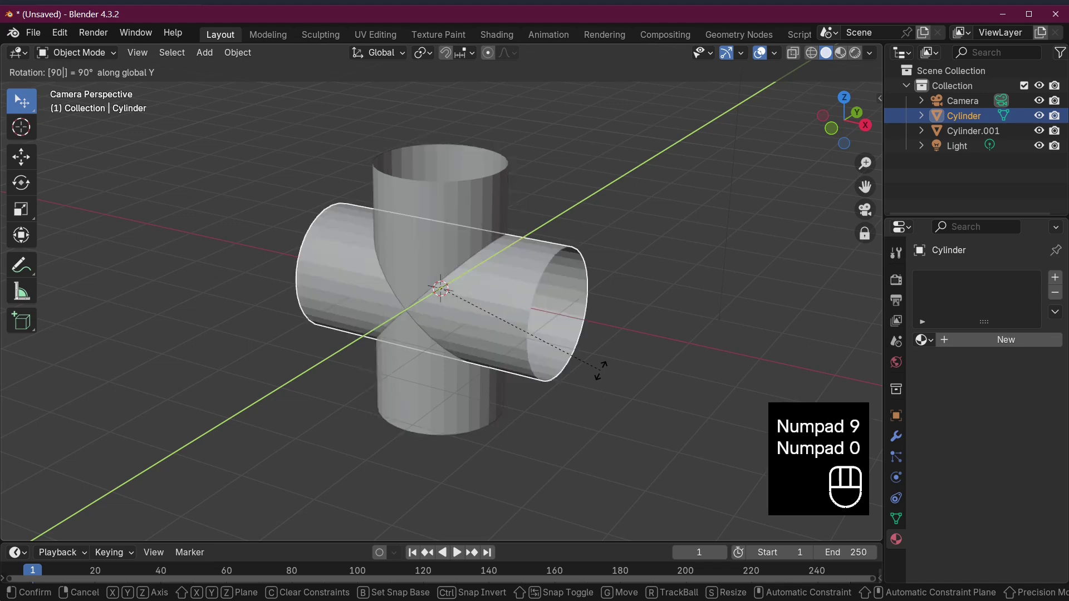
key(KP_Enter)
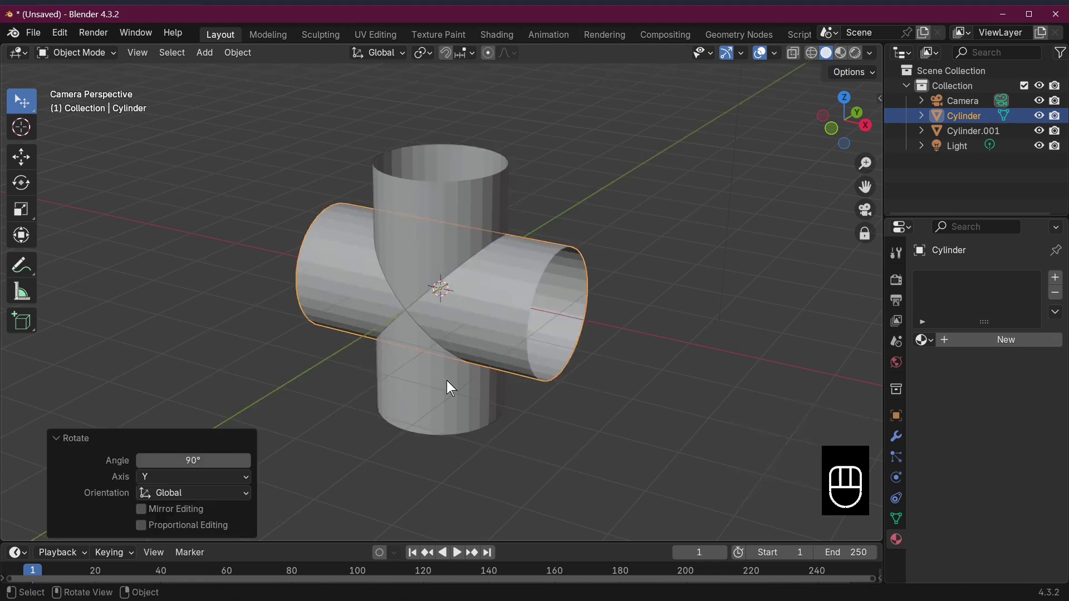
Add a Boolean modifier to the horizontal cylinder.
click(439, 440)
click(514, 293)
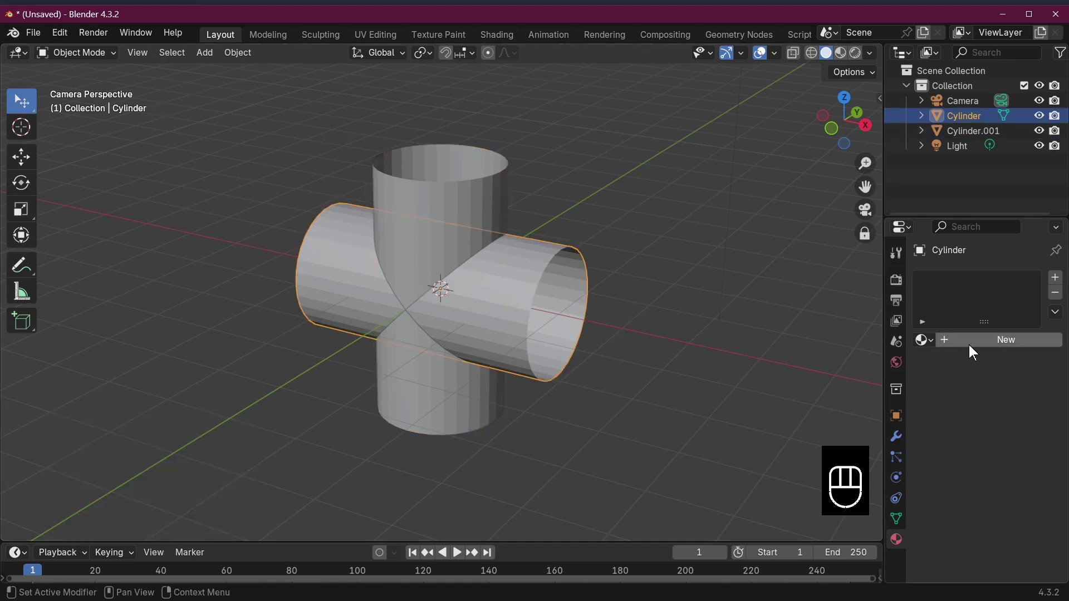
click(895, 438)
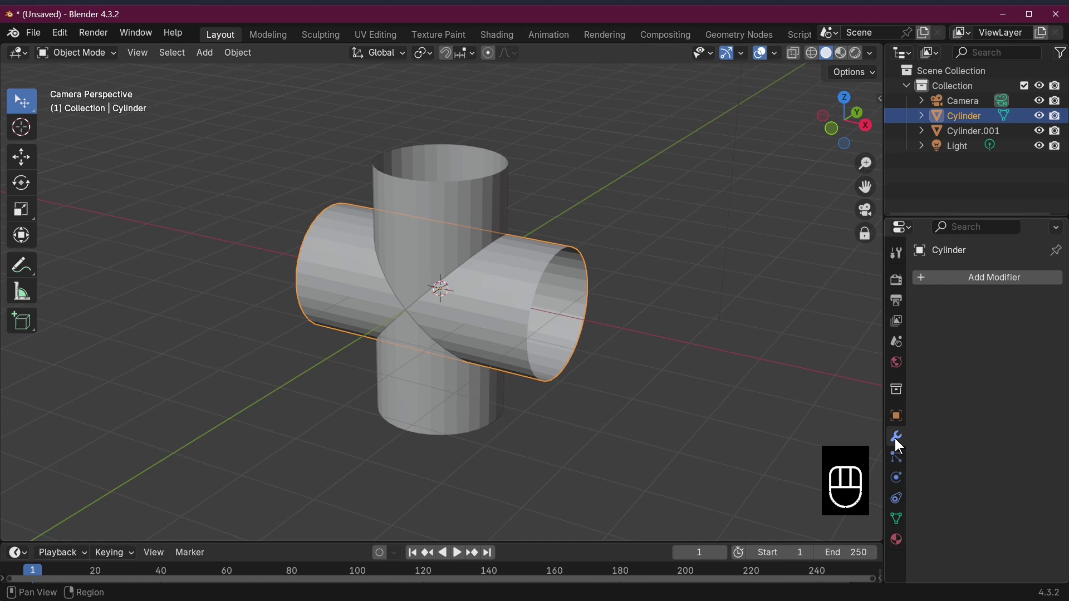
click(983, 278)
key(Escape)
click(963, 281)
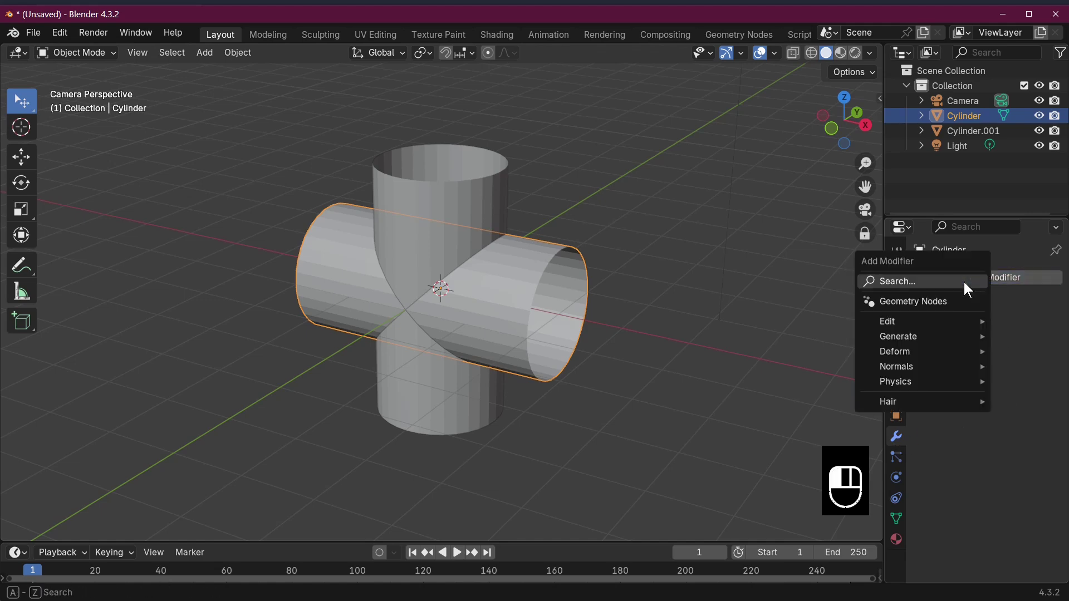
text(b)
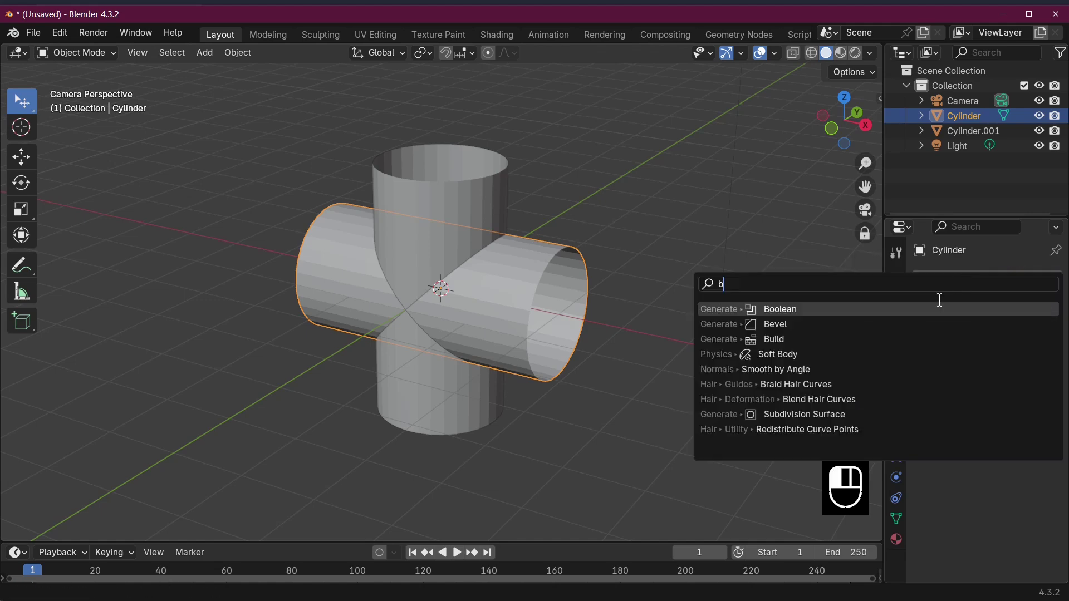
click(887, 307)
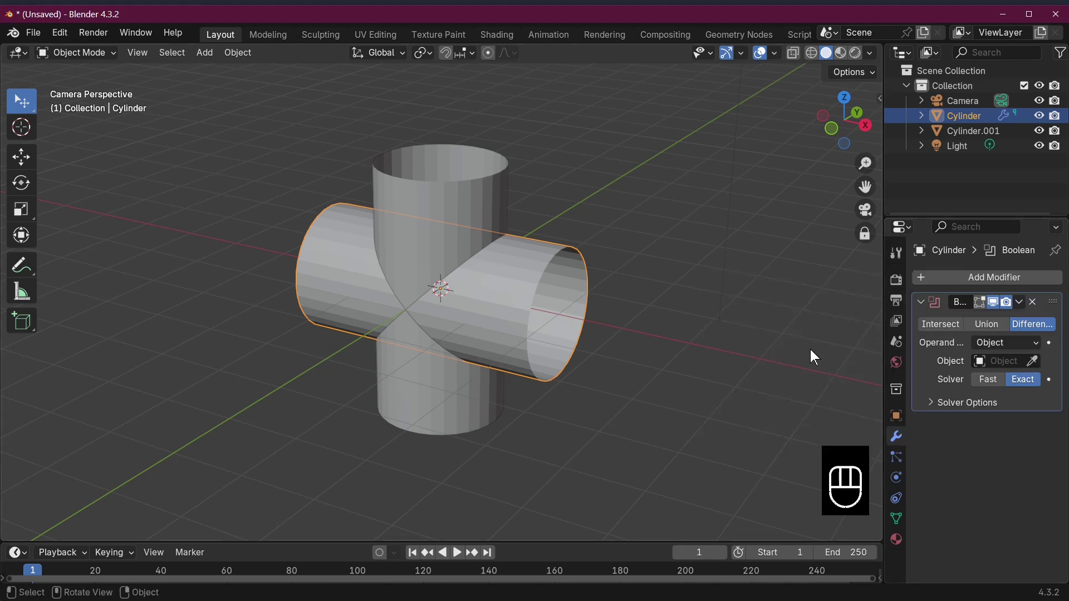
Set the Boolean modifier to Union with Cylinder.001 as its object and apply it.
click(989, 324)
click(1000, 361)
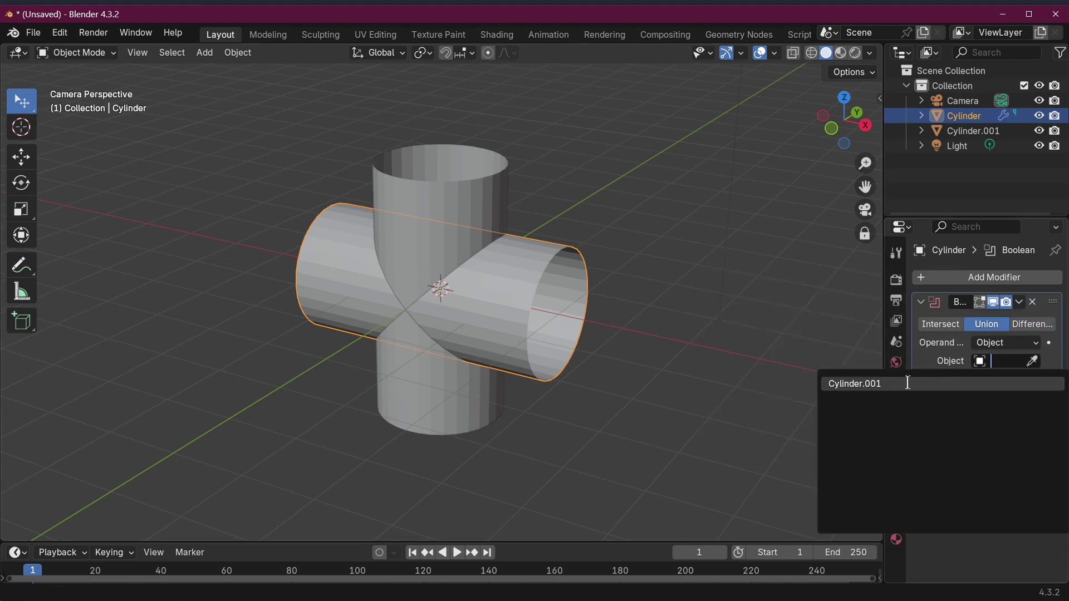
click(890, 383)
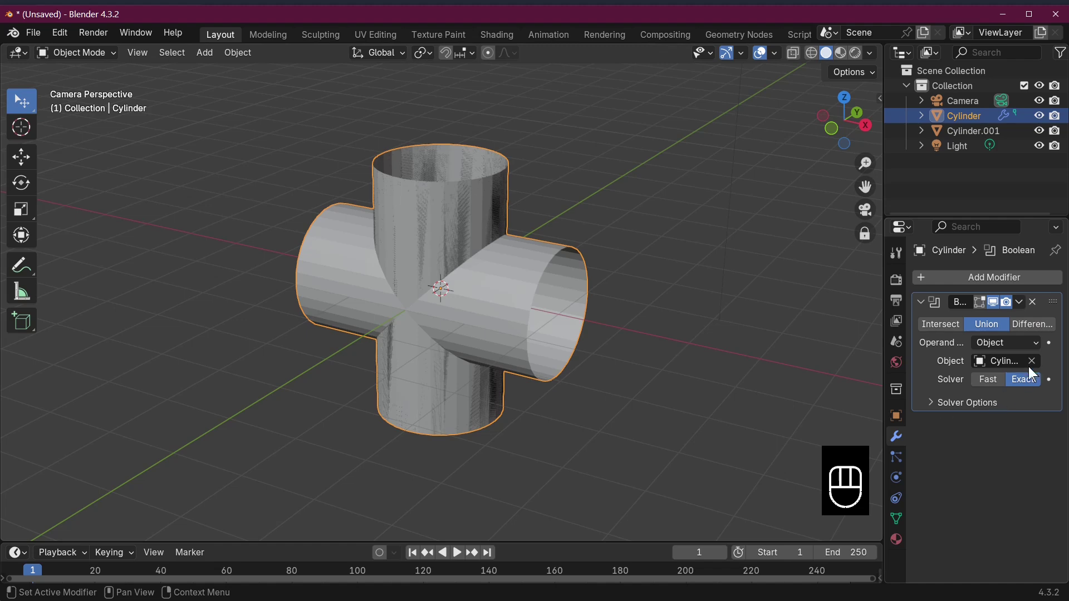
click(1020, 302)
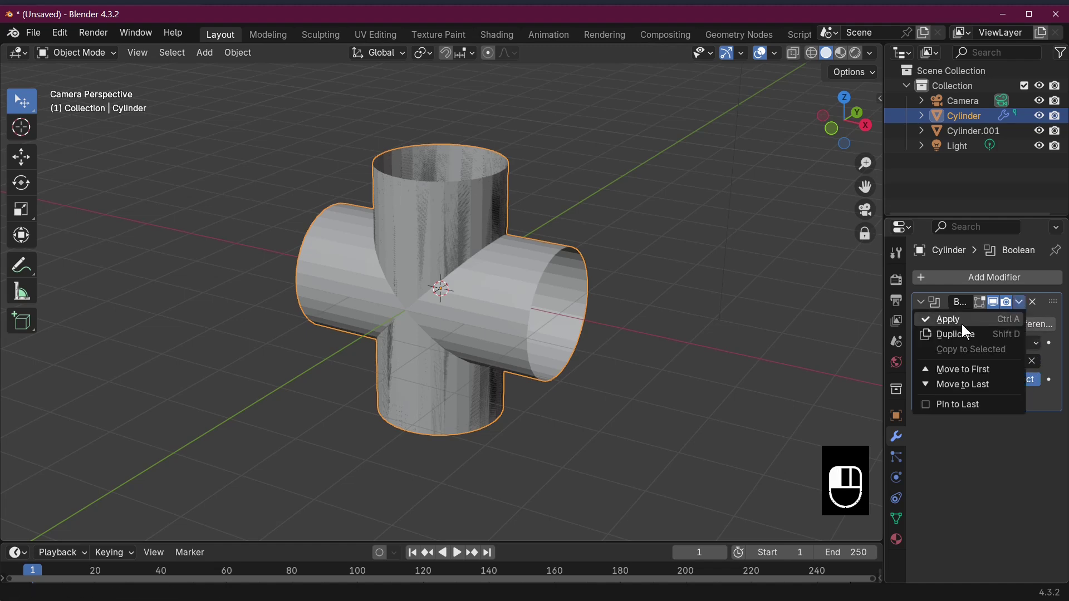
click(960, 323)
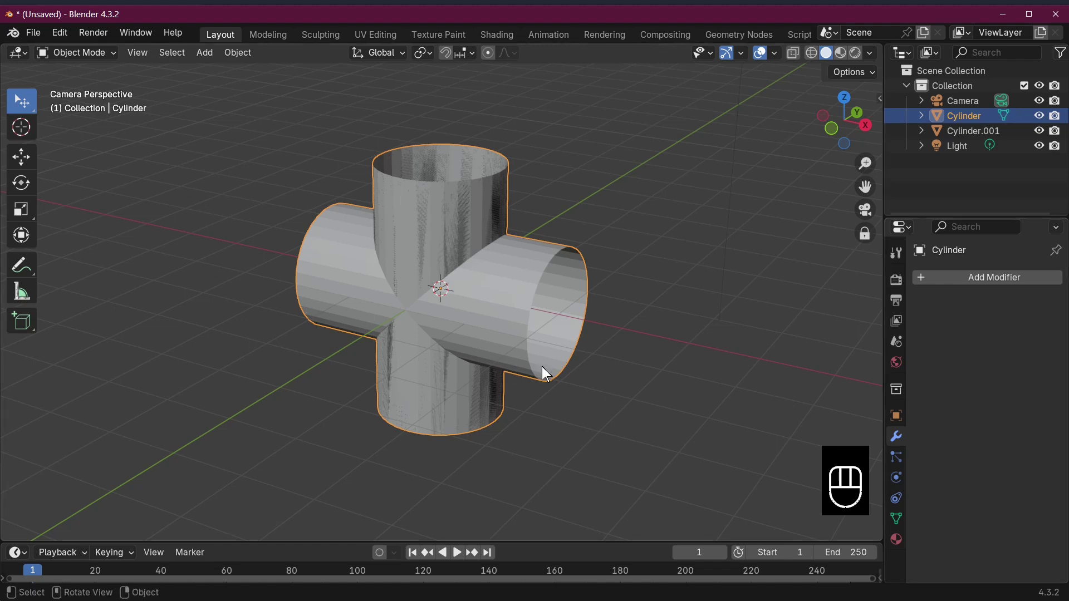
Delete the separate vertical cylinder, Cylinder.001, leaving the merged cross-shaped mesh.
click(435, 239)
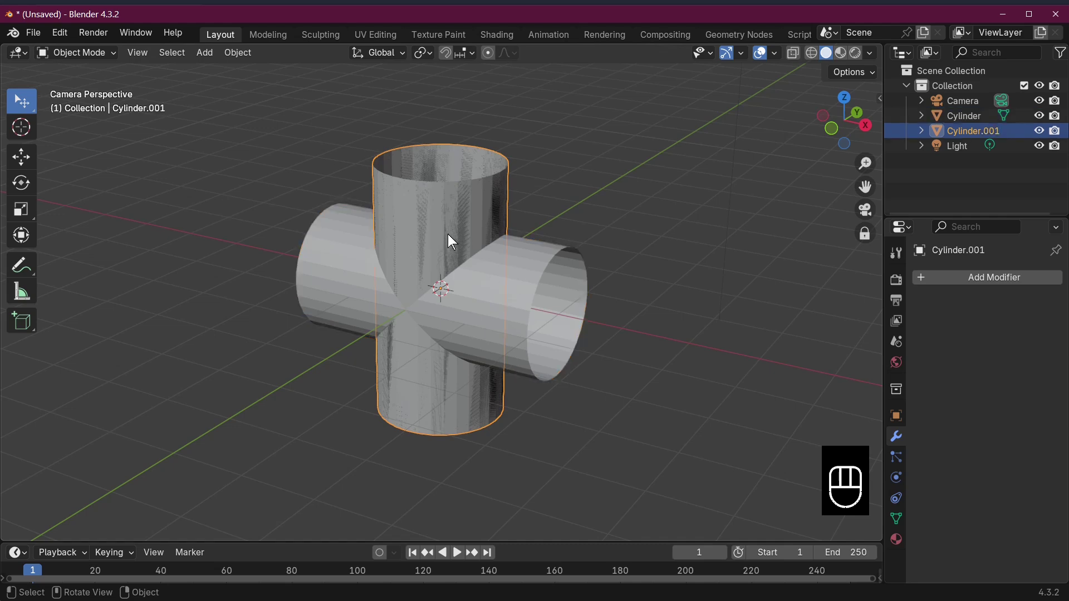
key(x)
click(547, 234)
In the cross-shaped mesh, select the rim edge loop of the upper arm and delete its vertices.
click(509, 292)
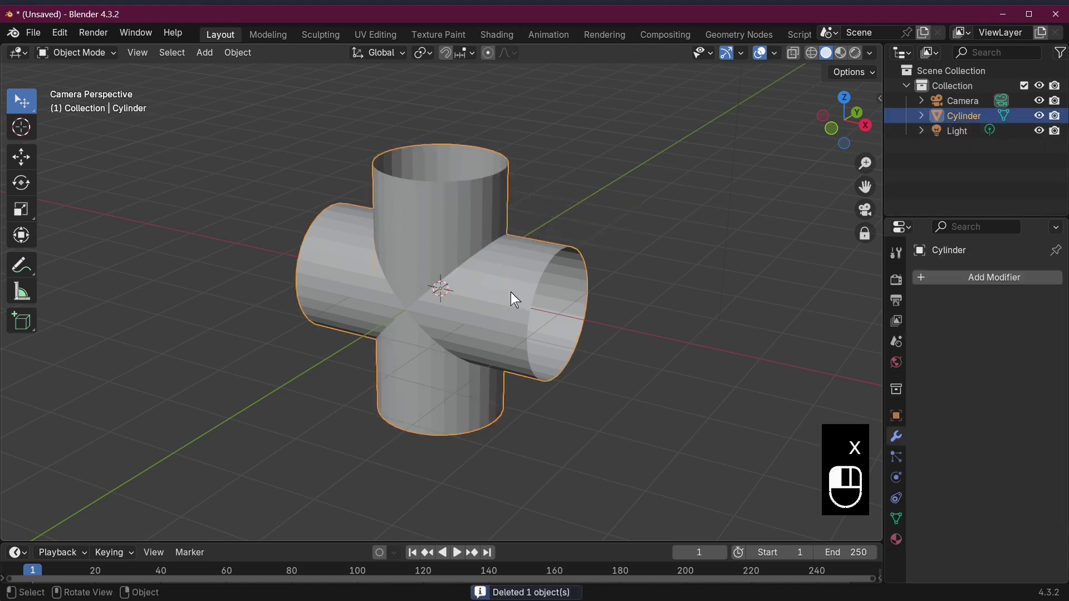
middle_drag(510, 291, 628, 437)
key(Tab)
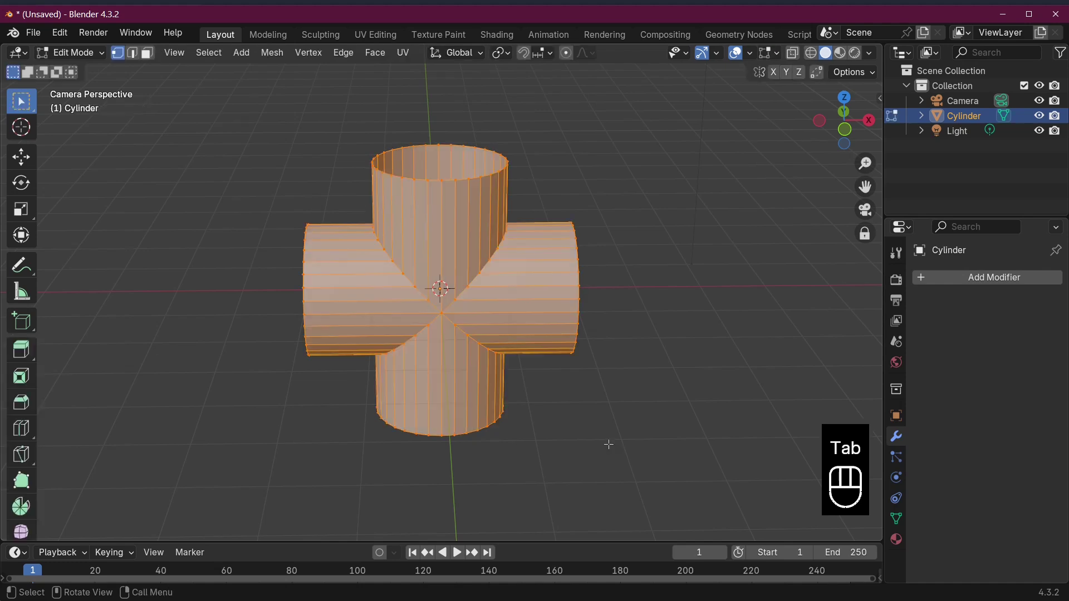
click(133, 53)
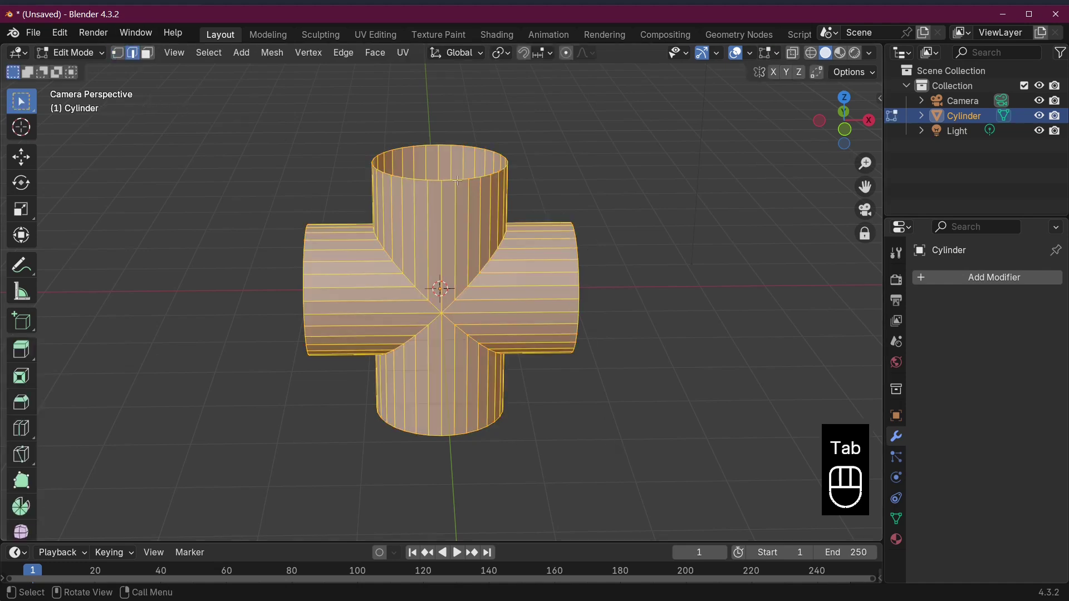
click(459, 181)
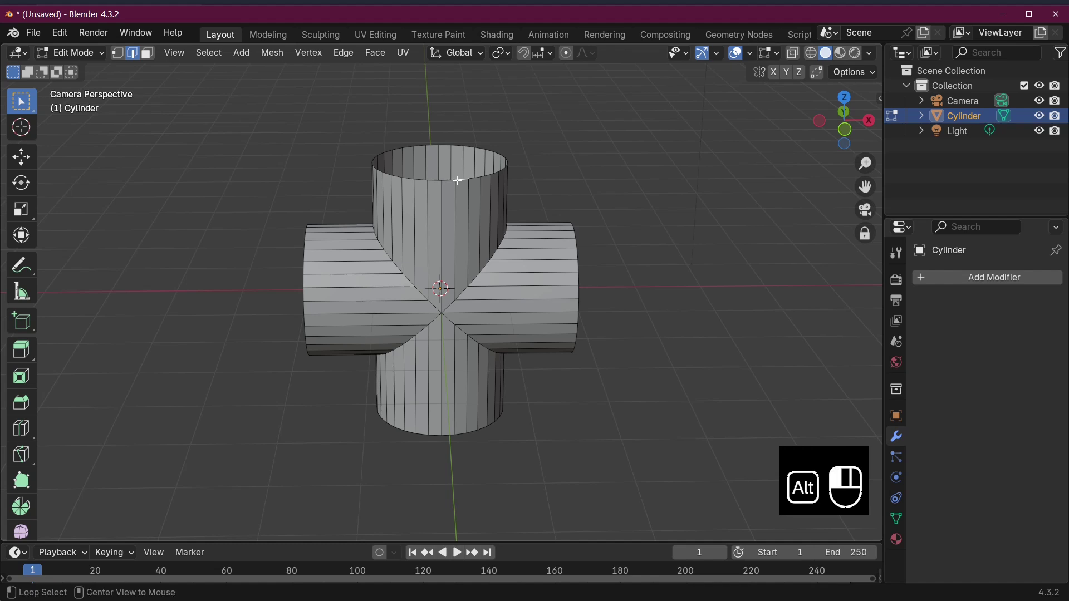
alt+click(498, 185)
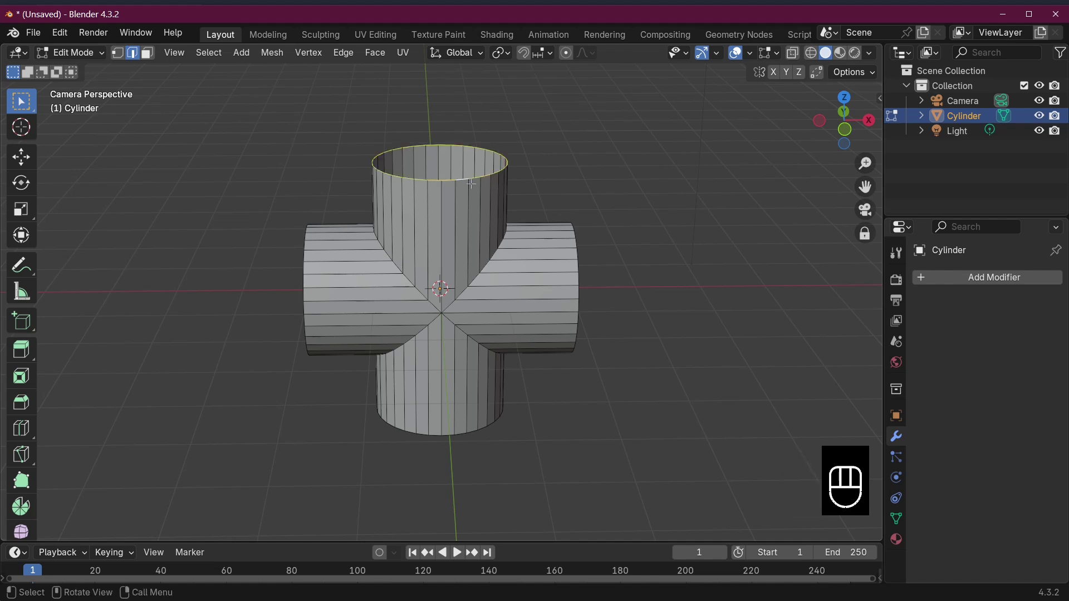
key(ctrl+z)
key(x)
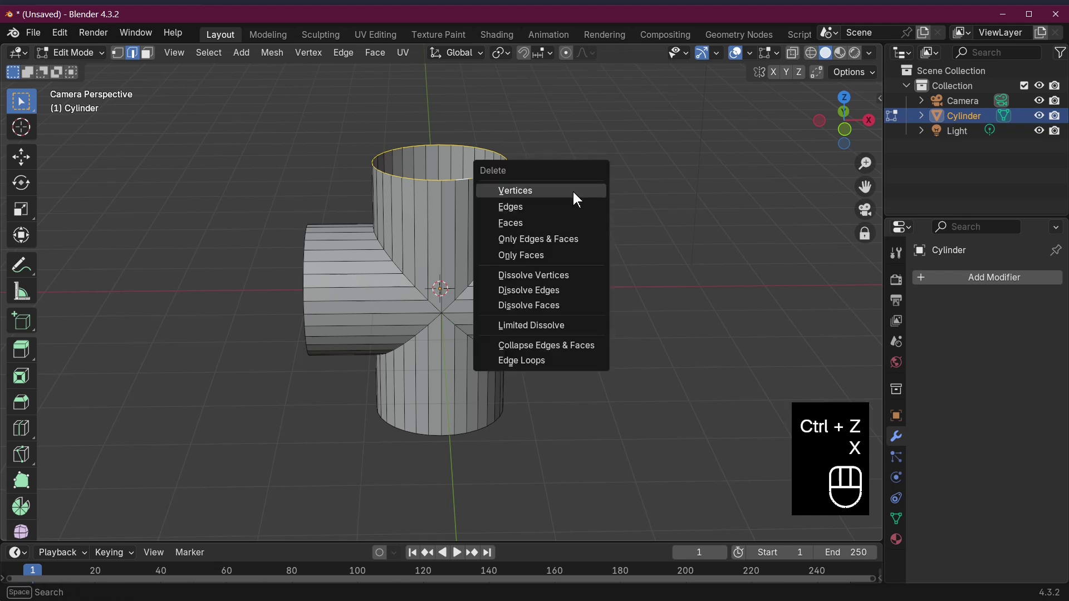
click(577, 199)
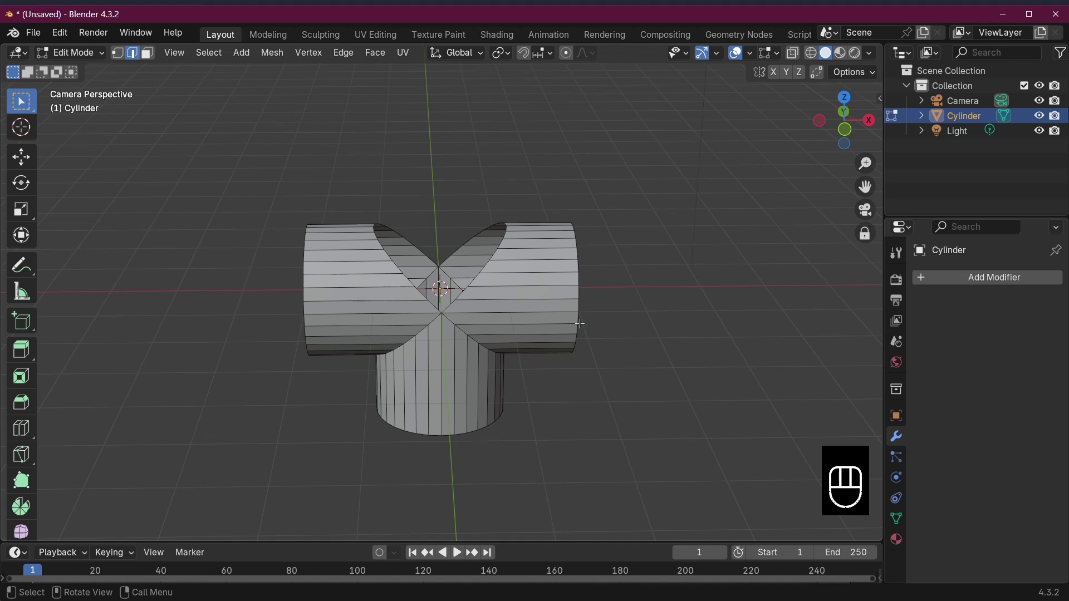
Hide the front and back vertices where the pipes cross at the centre of the mesh.
click(114, 55)
click(442, 313)
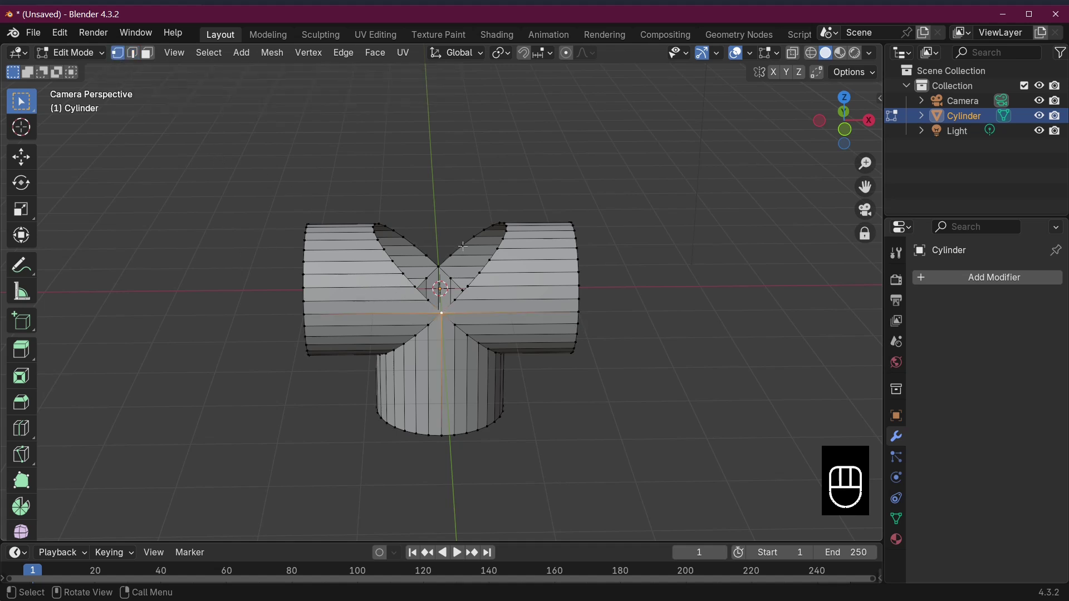
shift+click(441, 269)
key(h)
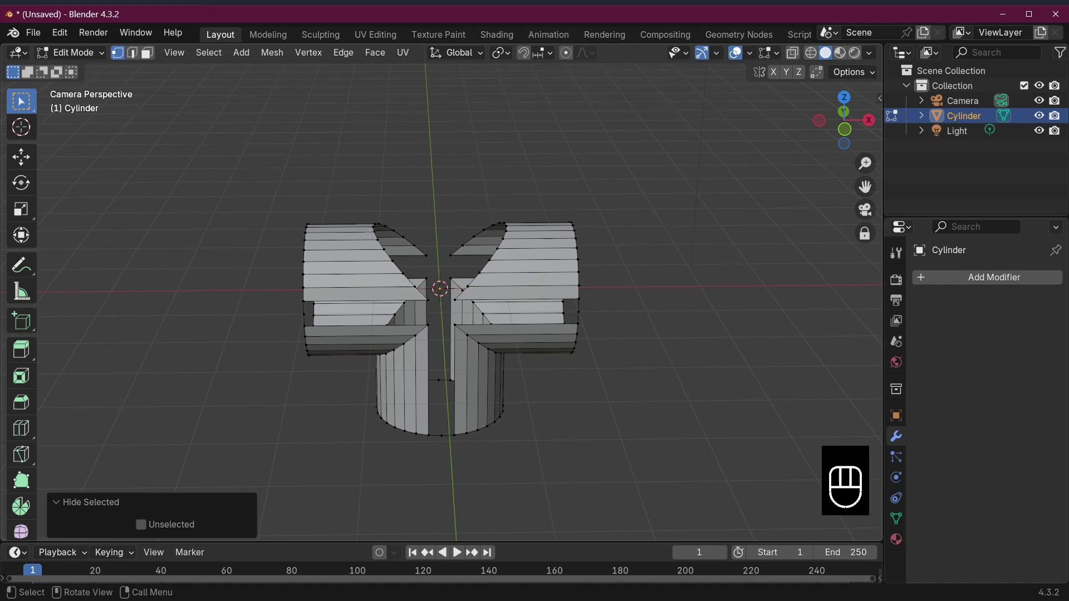
Bridge the two curved edge loops on either side of the upper opening and check the closed pipe.
click(132, 53)
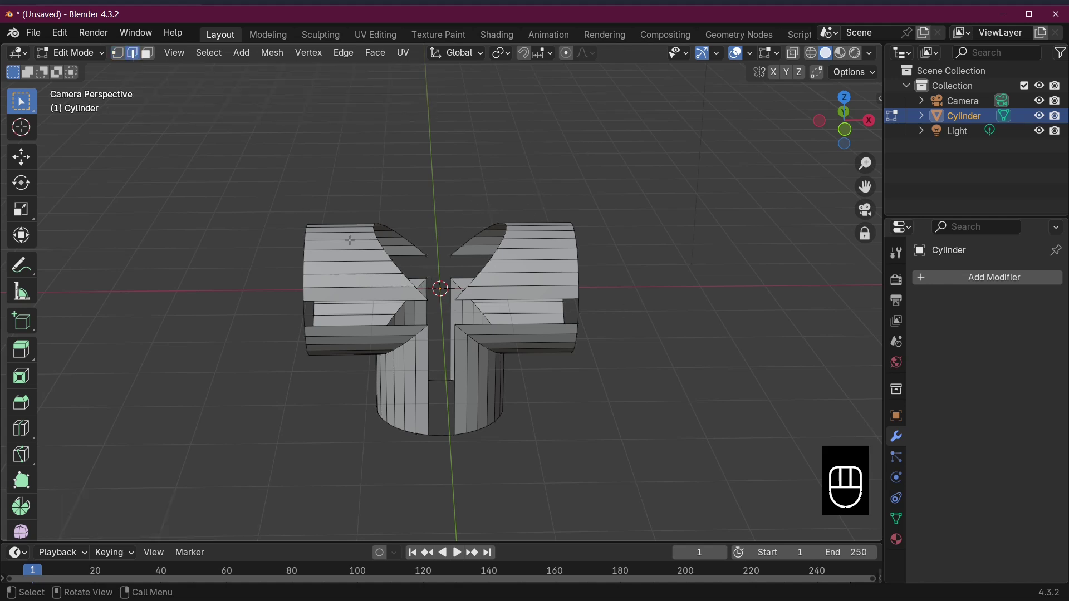
alt+click(391, 258)
alt+shift+click(496, 259)
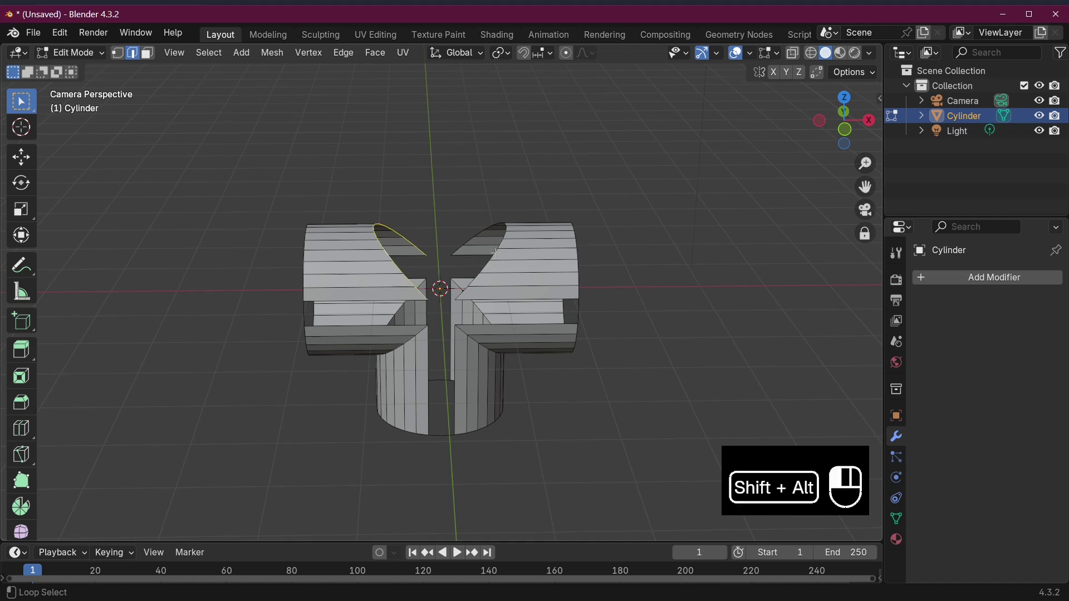
alt+click(497, 254)
key(ctrl+e)
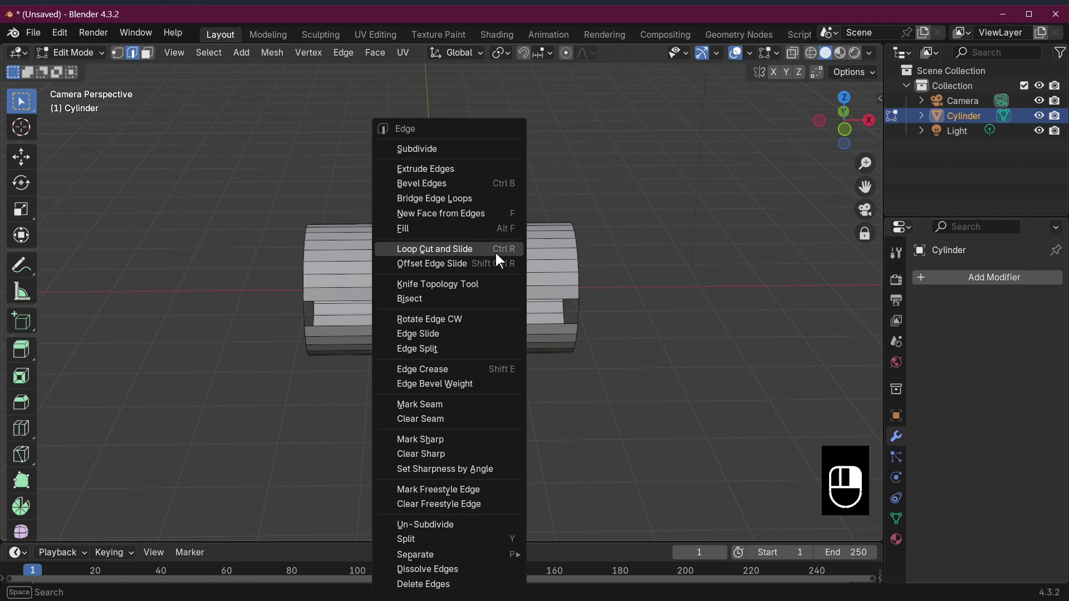
click(477, 201)
key(Tab)
key(Tab)
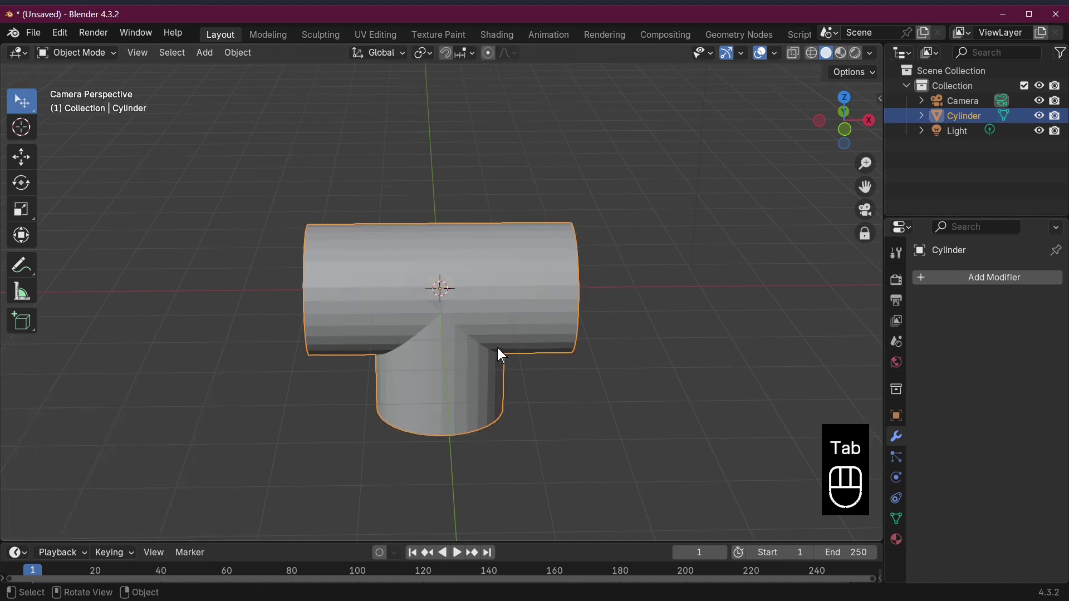
Add one loop cut across the middle of the bridged faces and return to Object Mode.
click(440, 250)
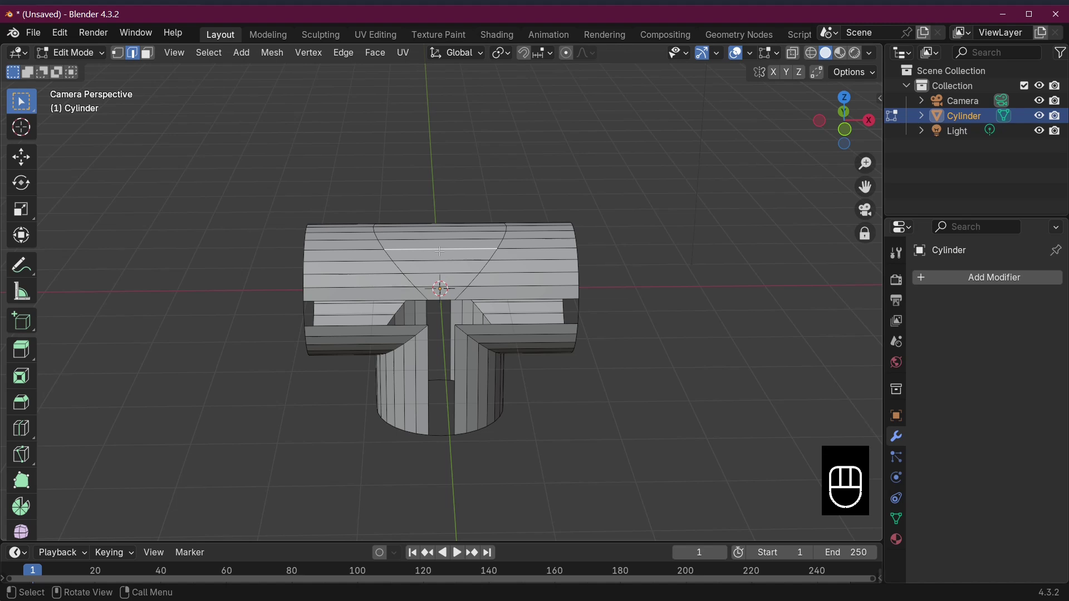
key(ctrl+r)
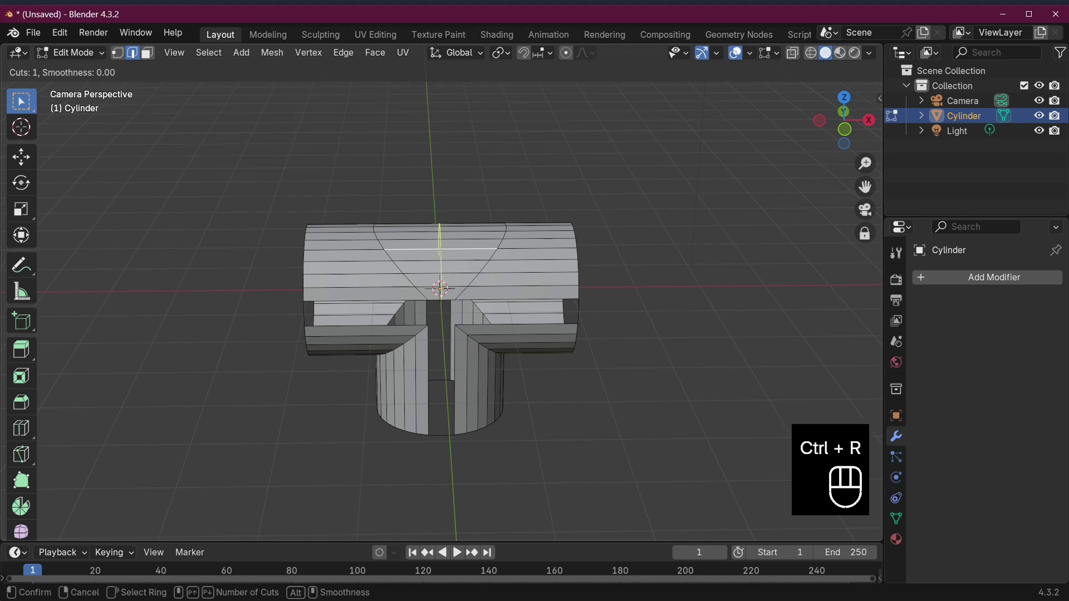
click(437, 250)
key(Tab)
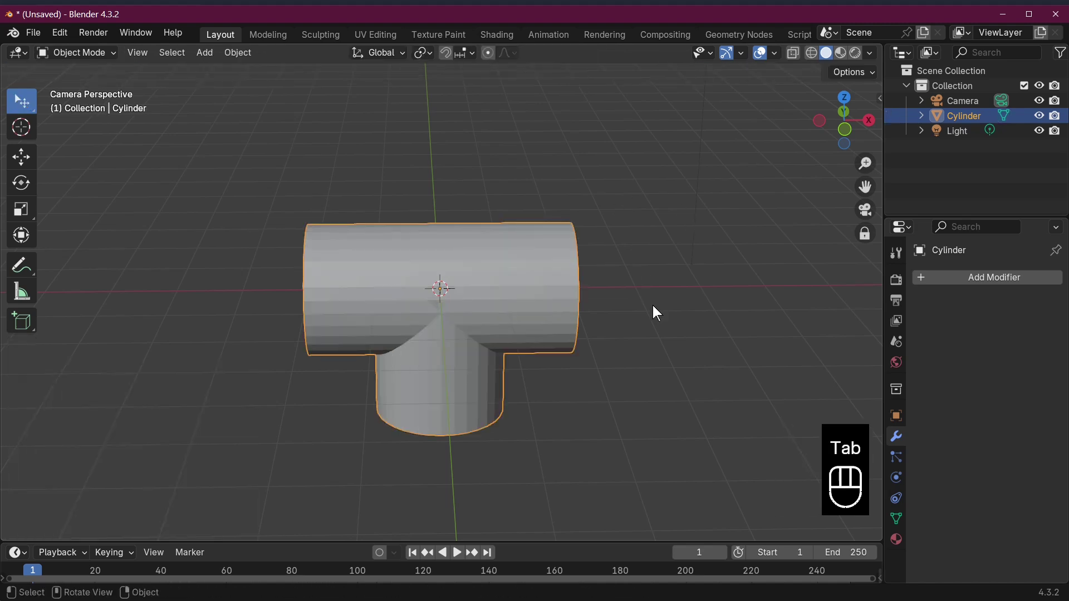
Return to editing the pipe mesh and reveal its hidden geometry.
middle_drag(559, 368, 550, 420)
scroll(529, 334, up, 5)
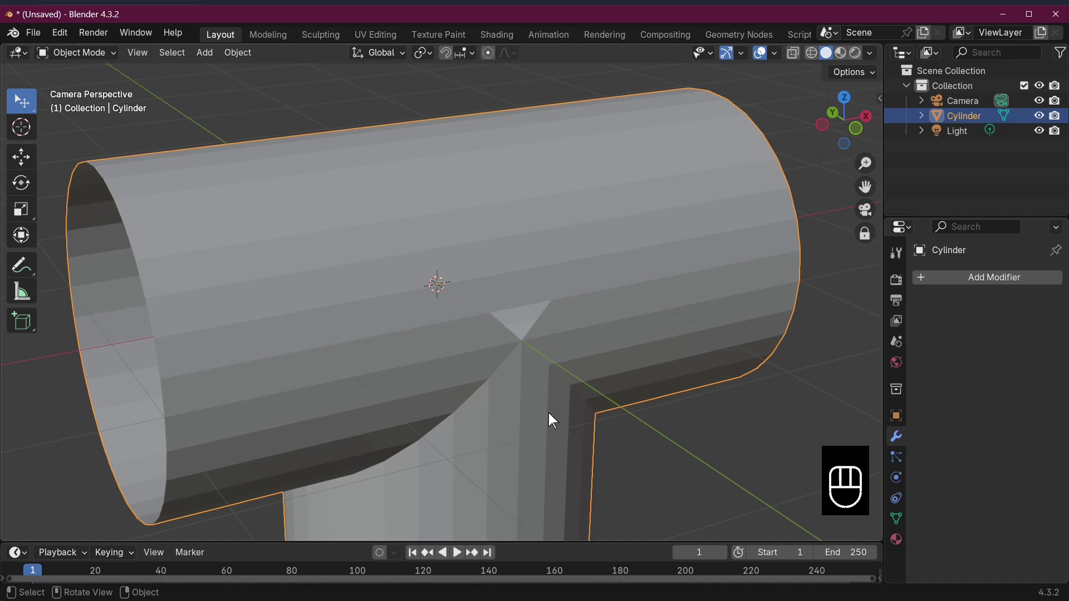
key(Tab)
key(Tab)
key(Tab)
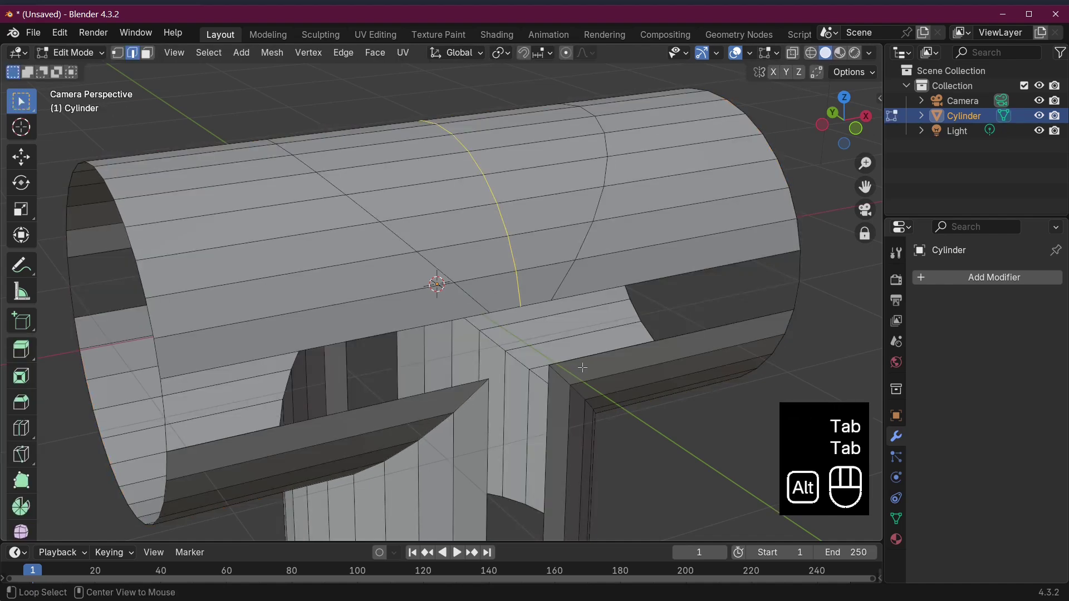
key(alt+h)
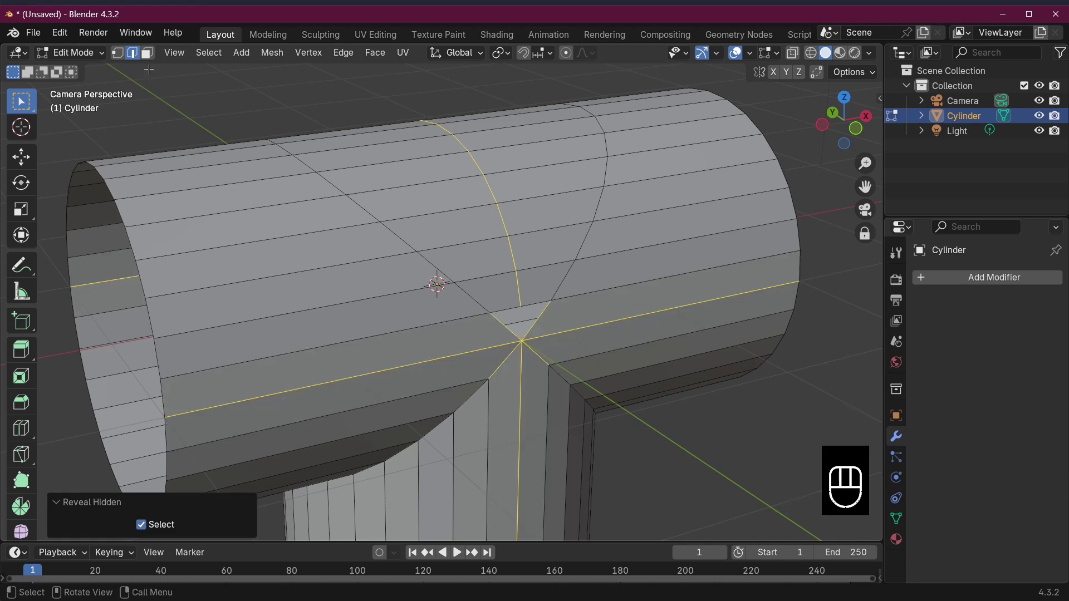
Fill the triangular holes on the front and back of the pipe joint, just above the point where the pipes cross.
alt+click(537, 324)
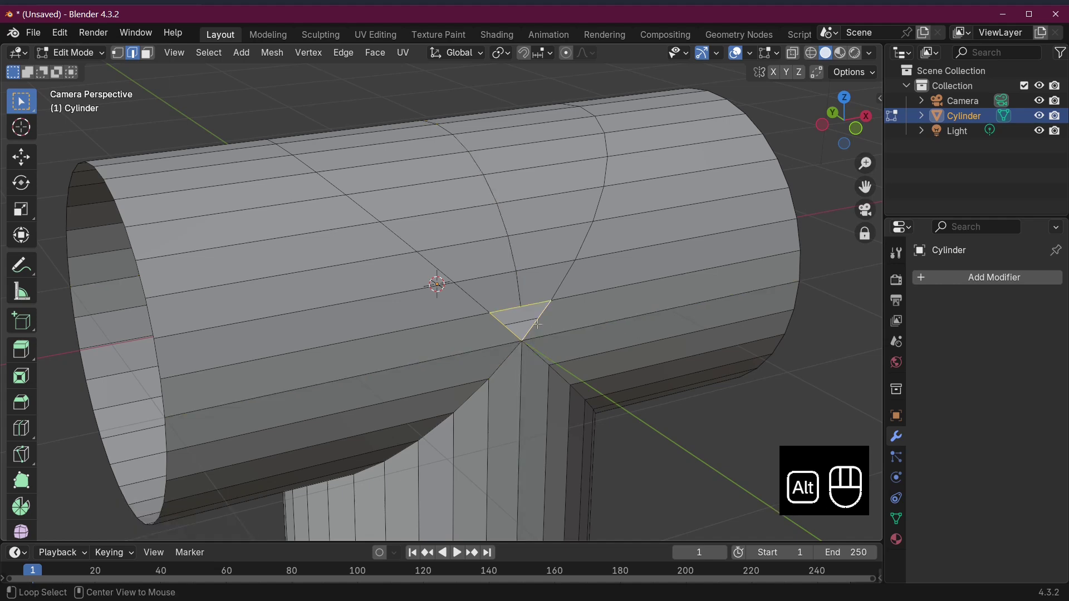
middle_drag(301, 357, 485, 400)
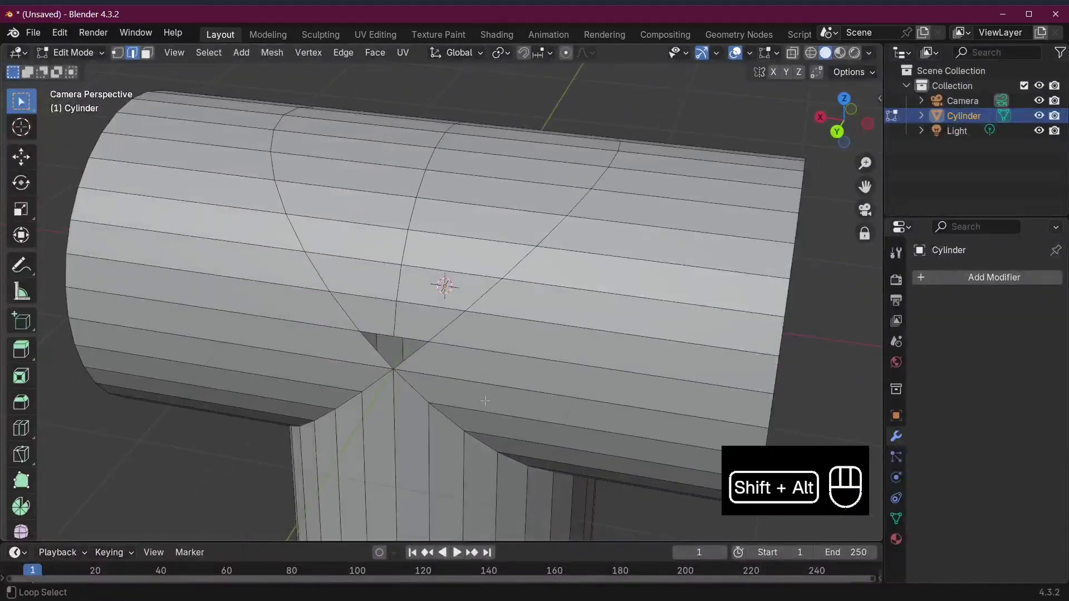
alt+shift+click(416, 357)
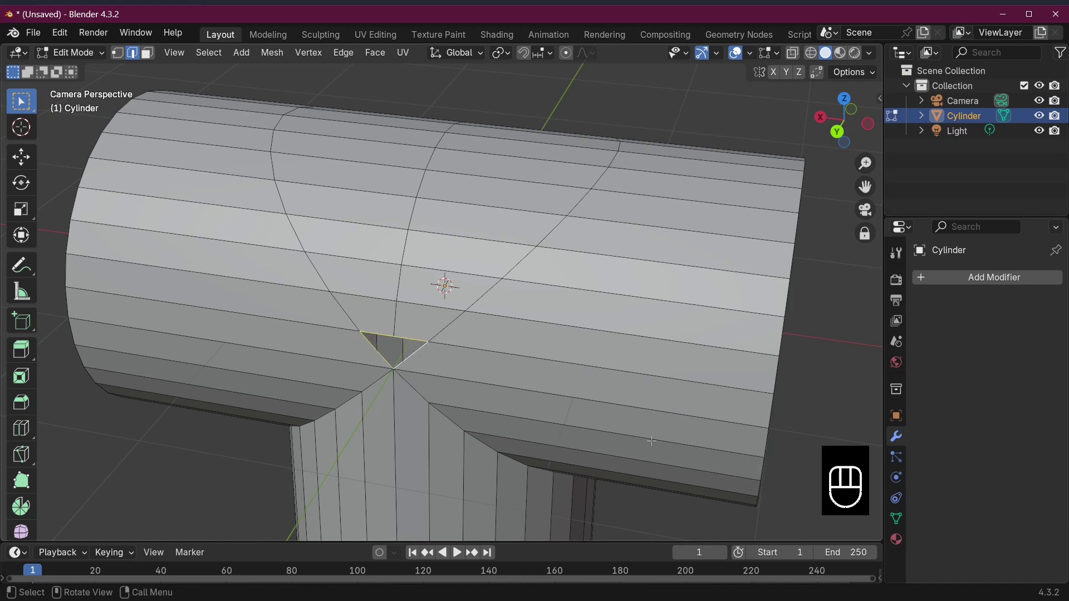
middle_drag(415, 357, 536, 395)
key(f)
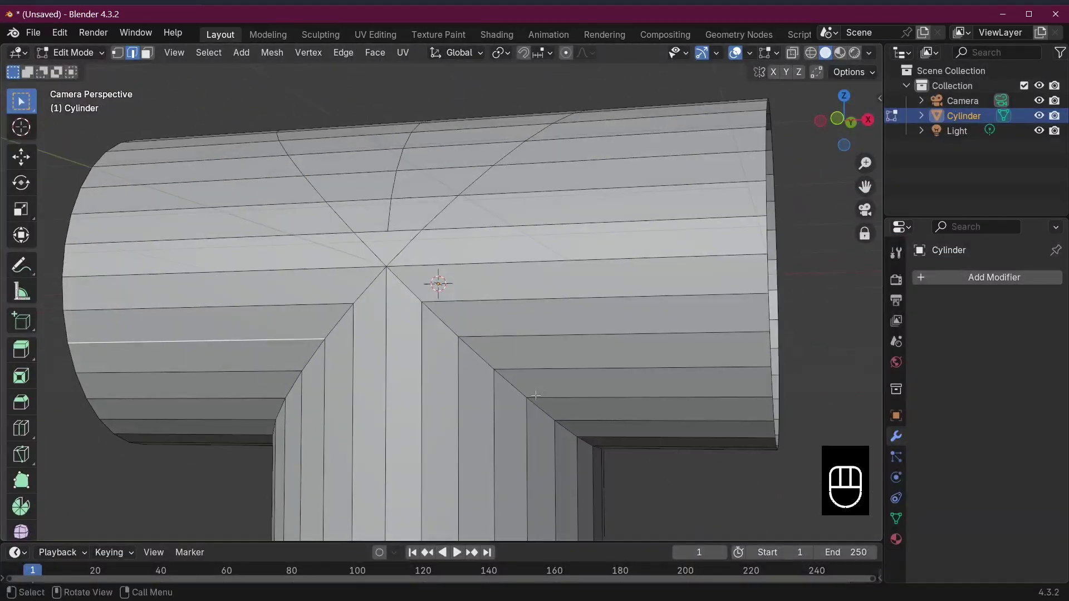
Bevel the two curved seam edge loops where the lower pipe meets the horizontal pipe.
click(488, 364)
alt+click(488, 364)
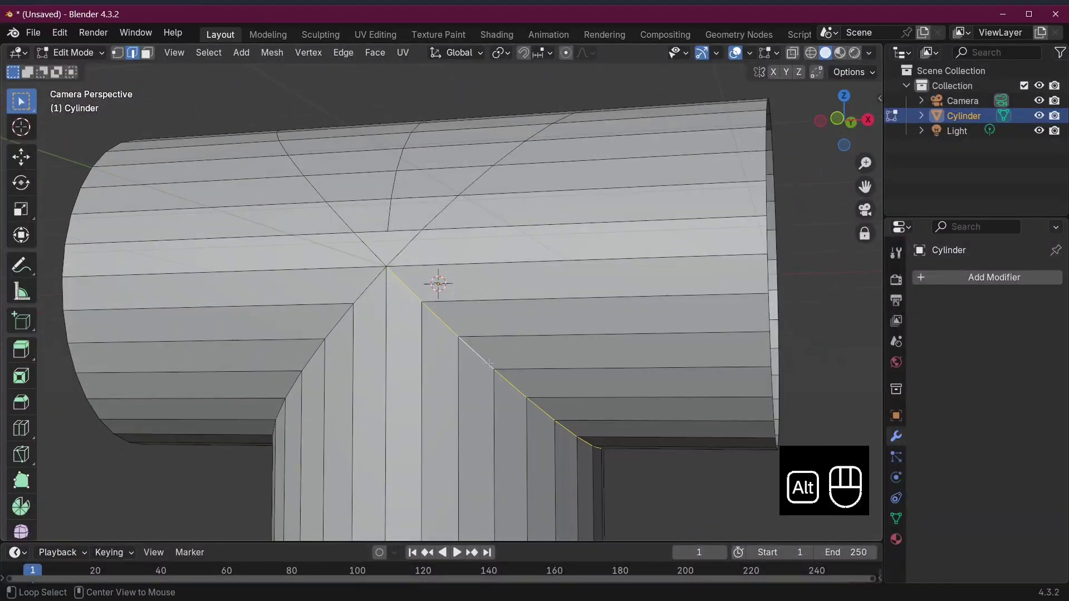
alt+click(337, 321)
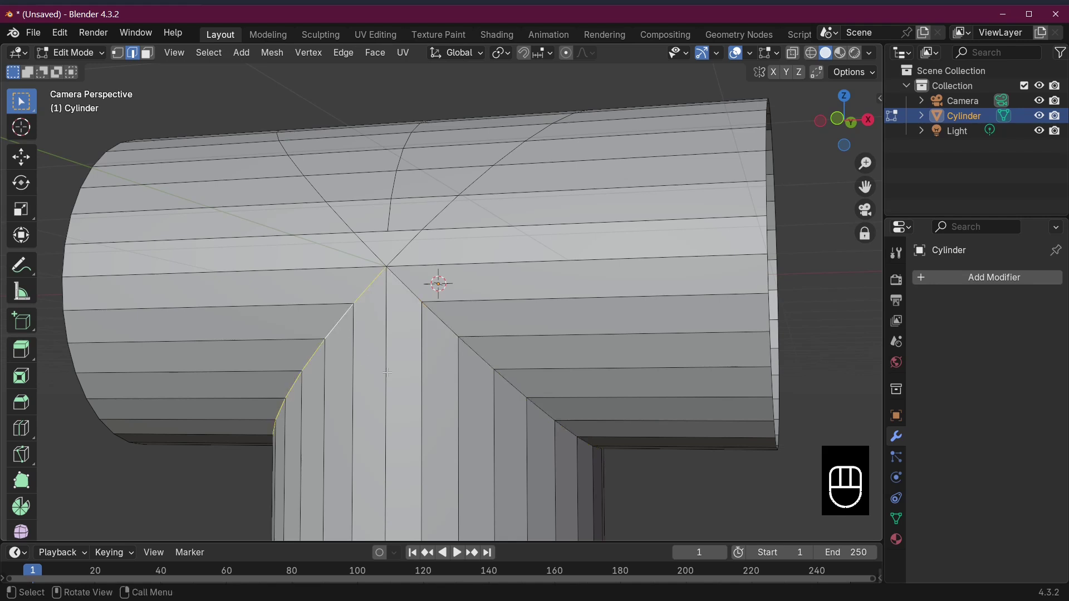
alt+shift+click(471, 346)
middle_drag(472, 347, 544, 435)
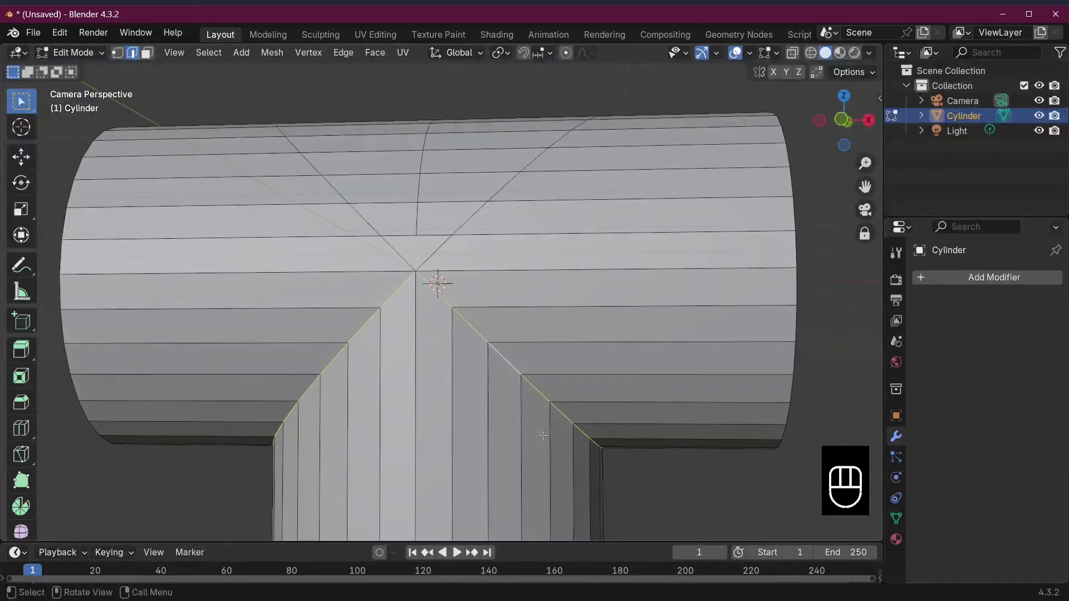
key(ctrl+b)
click(544, 436)
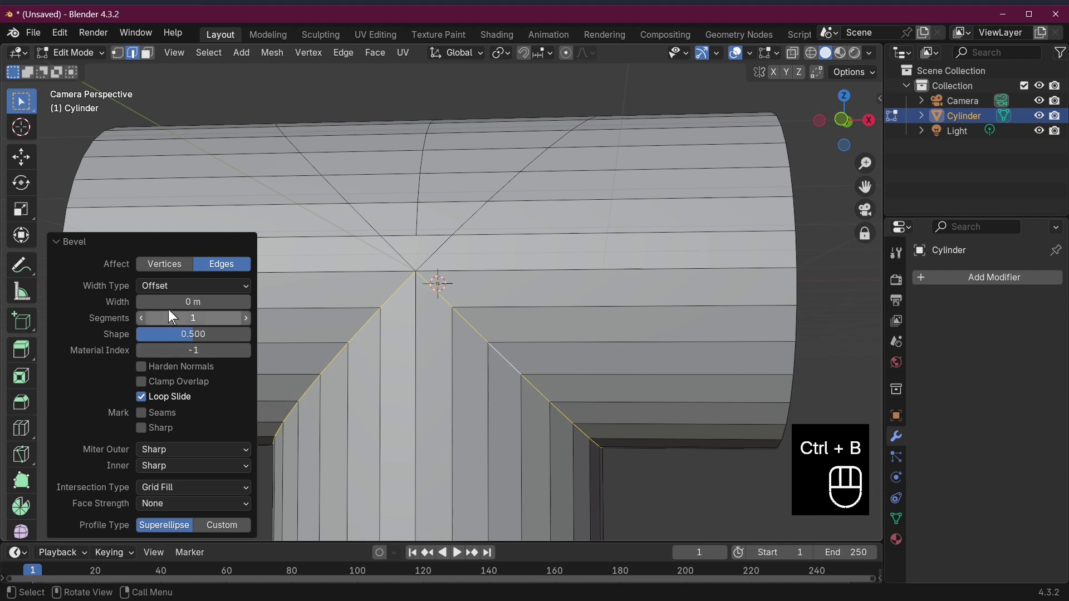
Set the seam bevel's width to 0.04 m and its segments to 3.
click(246, 303)
click(246, 302)
click(246, 303)
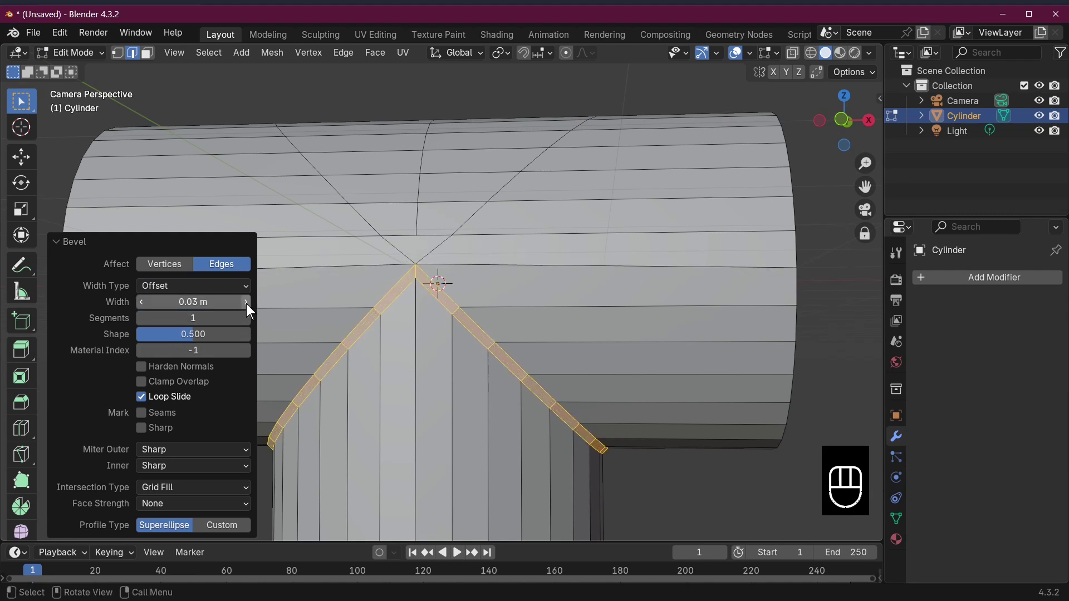
click(246, 303)
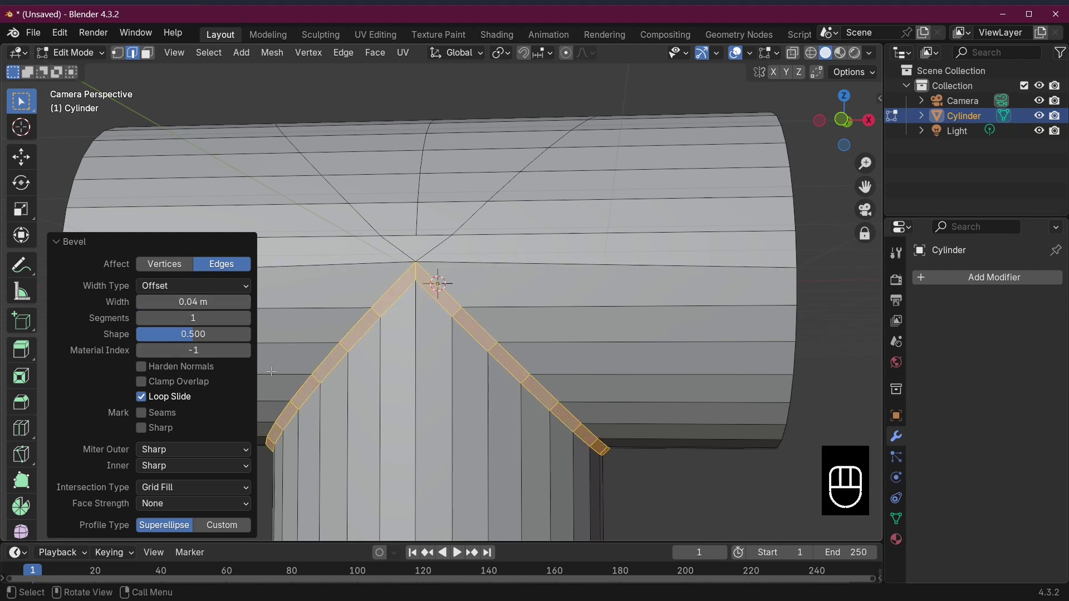
click(246, 318)
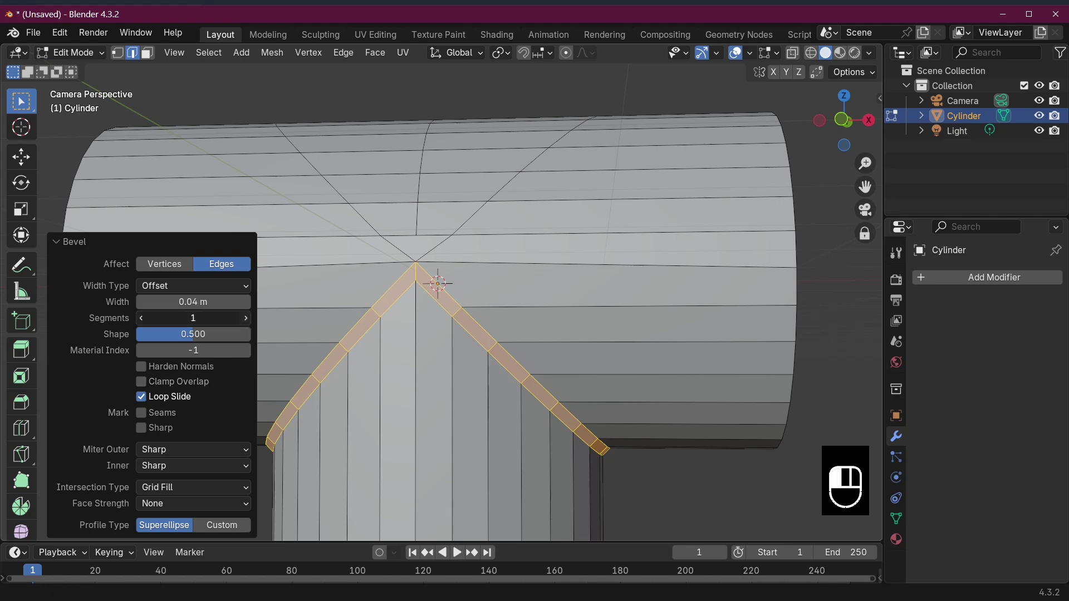
click(245, 318)
middle_drag(443, 426, 506, 496)
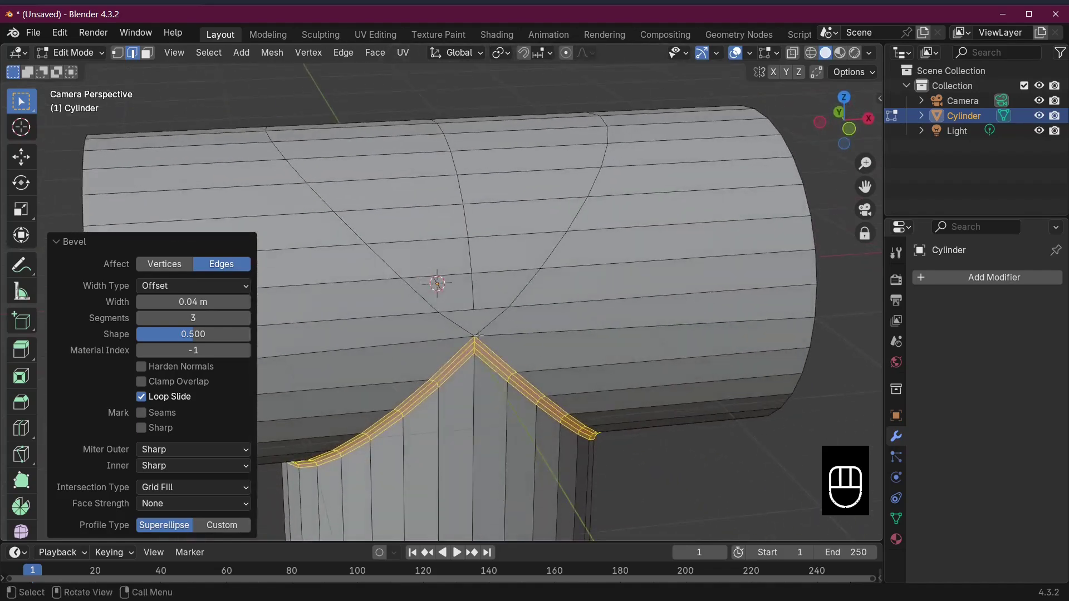
Add a loop cut near each open end of the horizontal pipe, sliding each one close to its rim.
key(Tab)
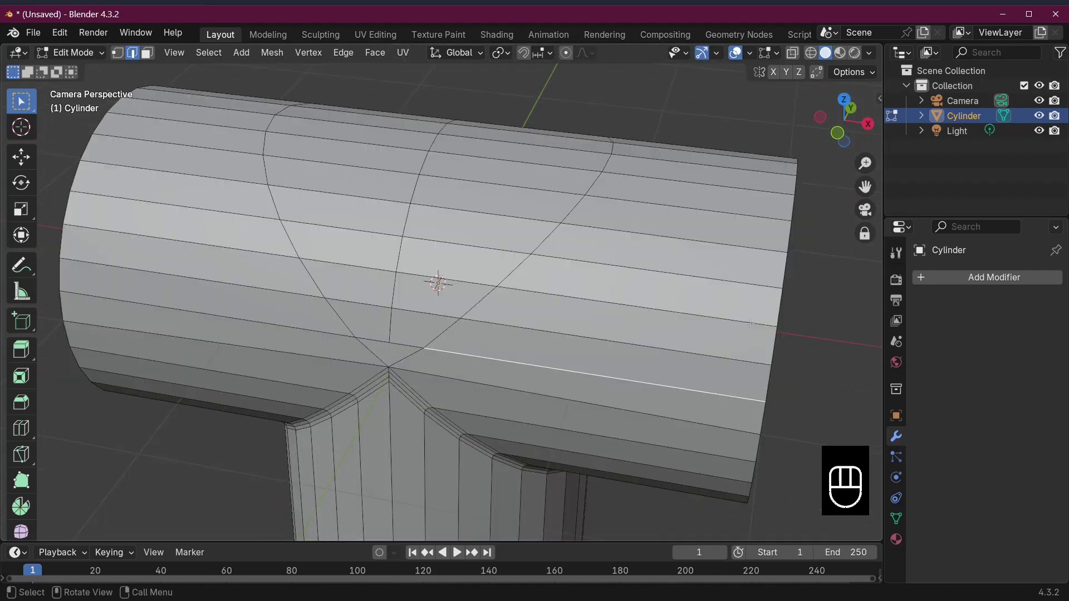
middle_drag(376, 510, 469, 383)
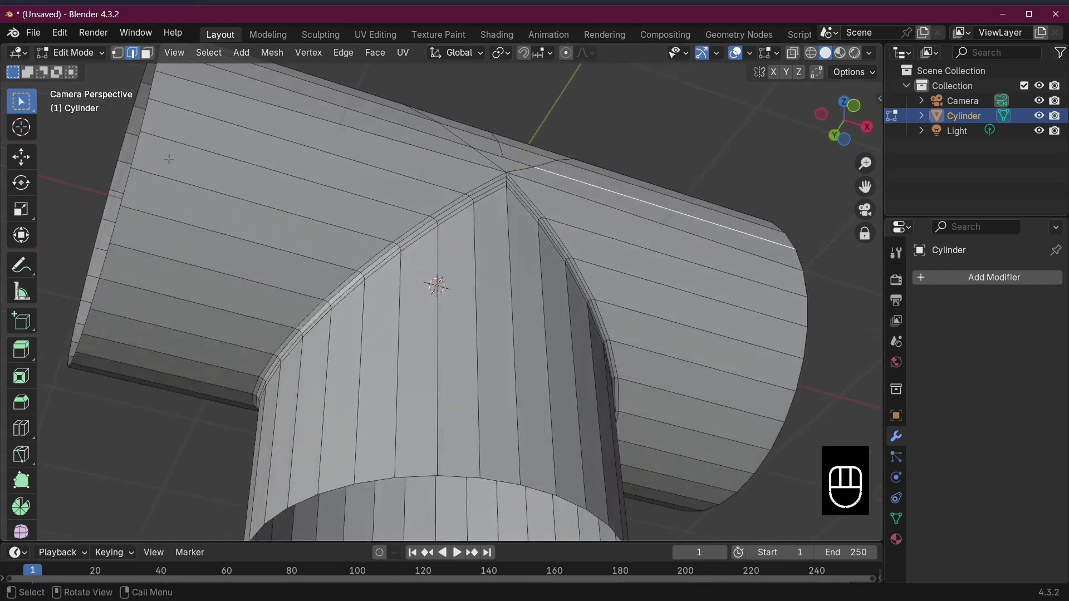
middle_drag(359, 288, 637, 321)
key(ctrl+r)
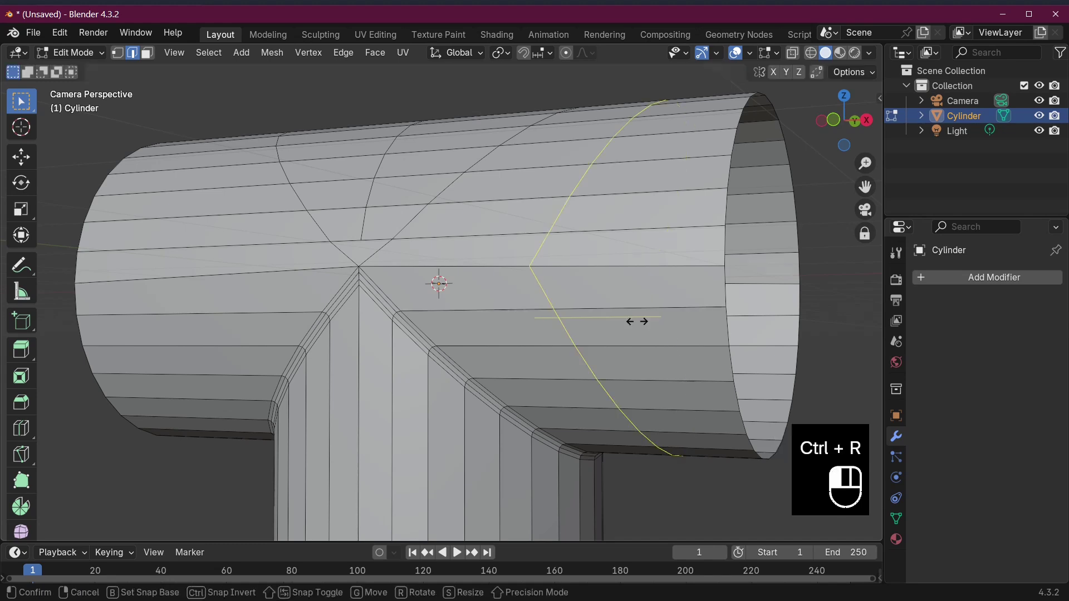
click(634, 319)
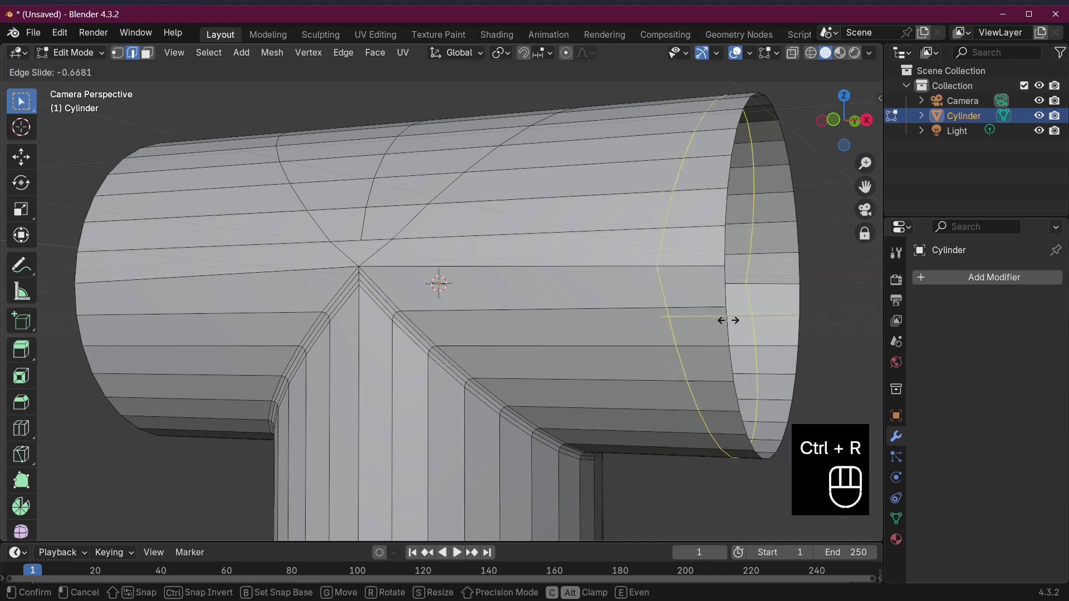
click(766, 322)
middle_drag(393, 416, 338, 277)
key(ctrl+r)
click(337, 277)
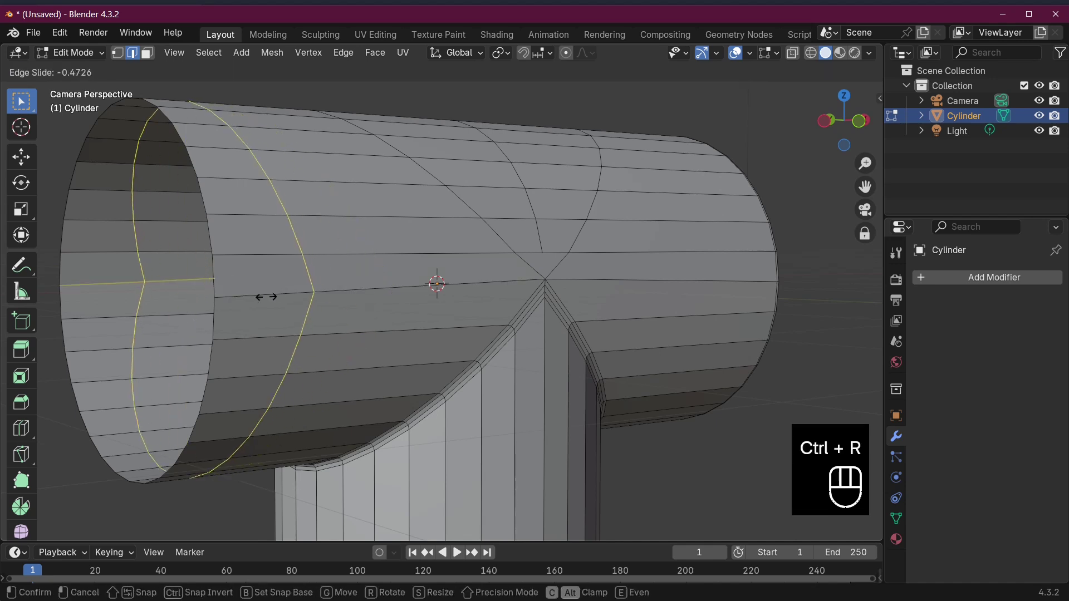
click(198, 325)
Add a loop cut around the lower pipe and slide it close to its open rim.
scroll(518, 374, down, 3)
click(477, 447)
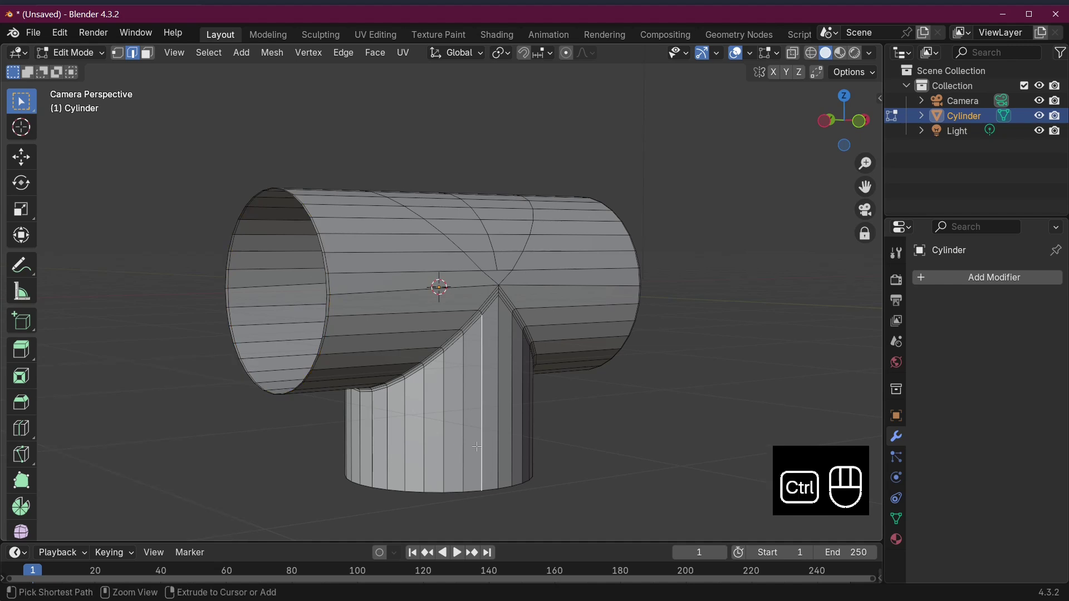
key(ctrl+r)
click(477, 445)
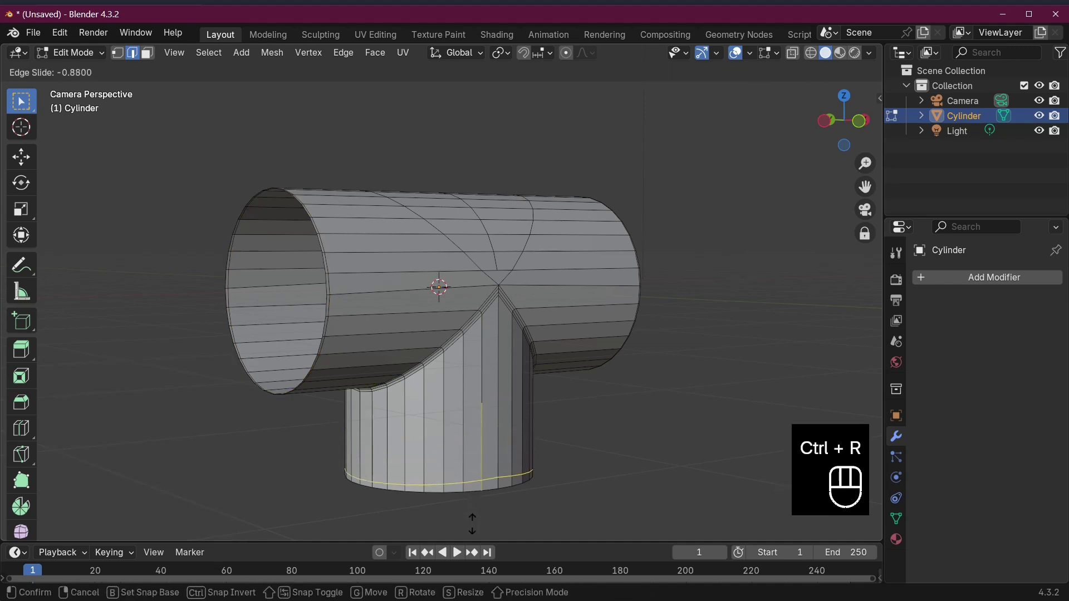
click(471, 528)
Return to Object Mode and apply Shade Auto Smooth to the pipe joint.
key(Tab)
right_click(487, 306)
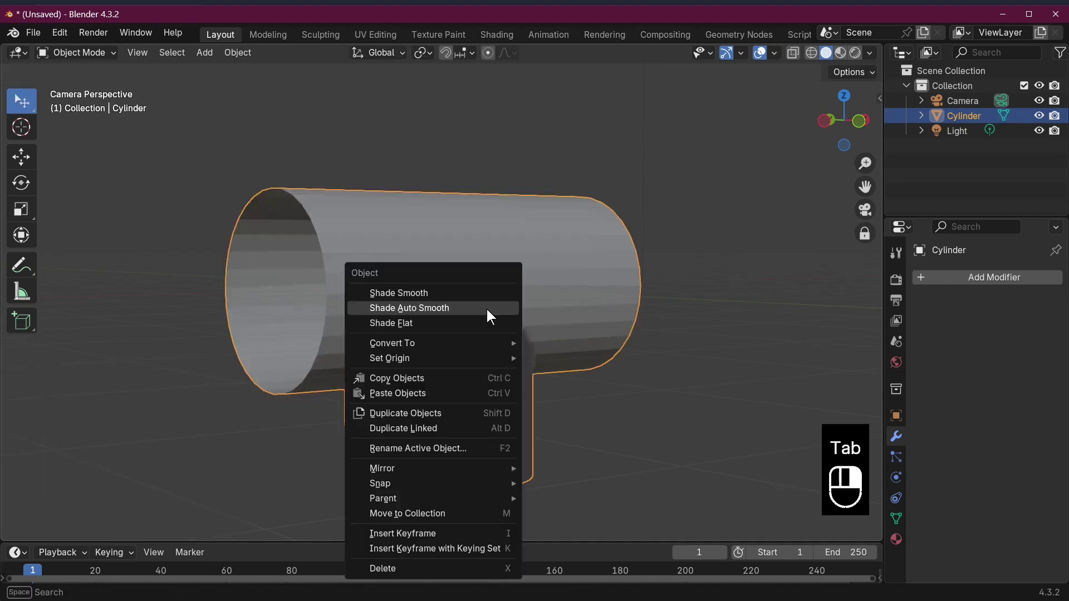
click(474, 308)
middle_drag(479, 312, 843, 417)
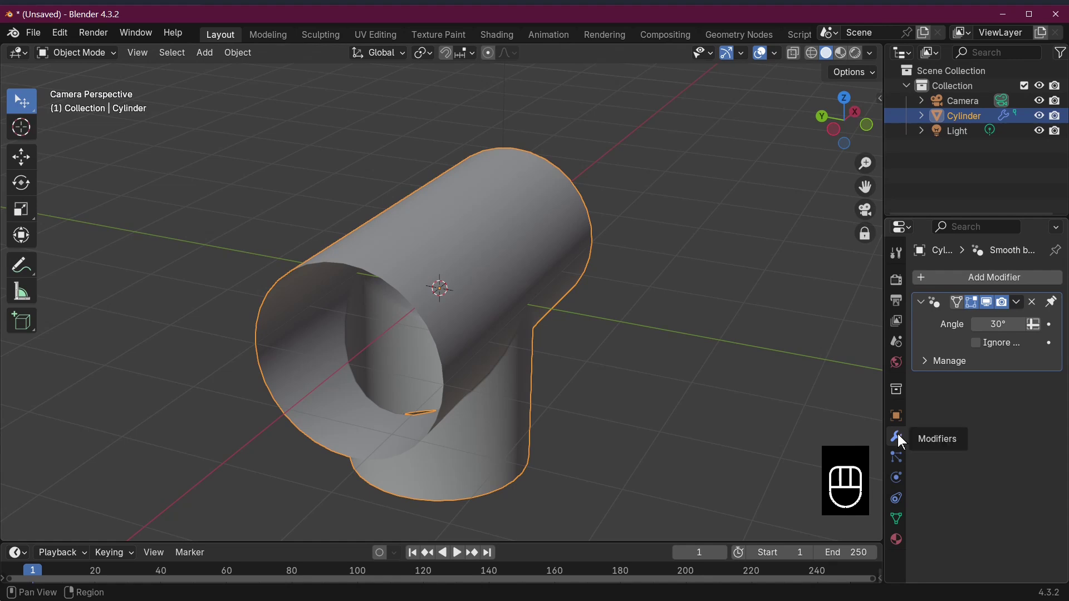
Add a Solidify modifier to the pipe joint with a thickness of about 0.31 m.
click(981, 278)
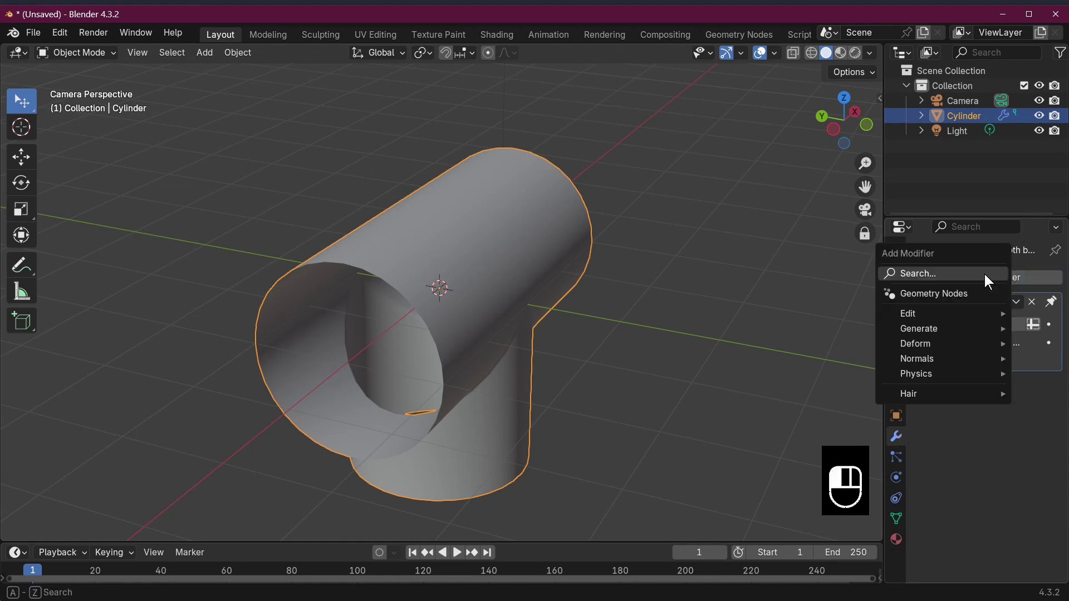
click(950, 282)
text(s)
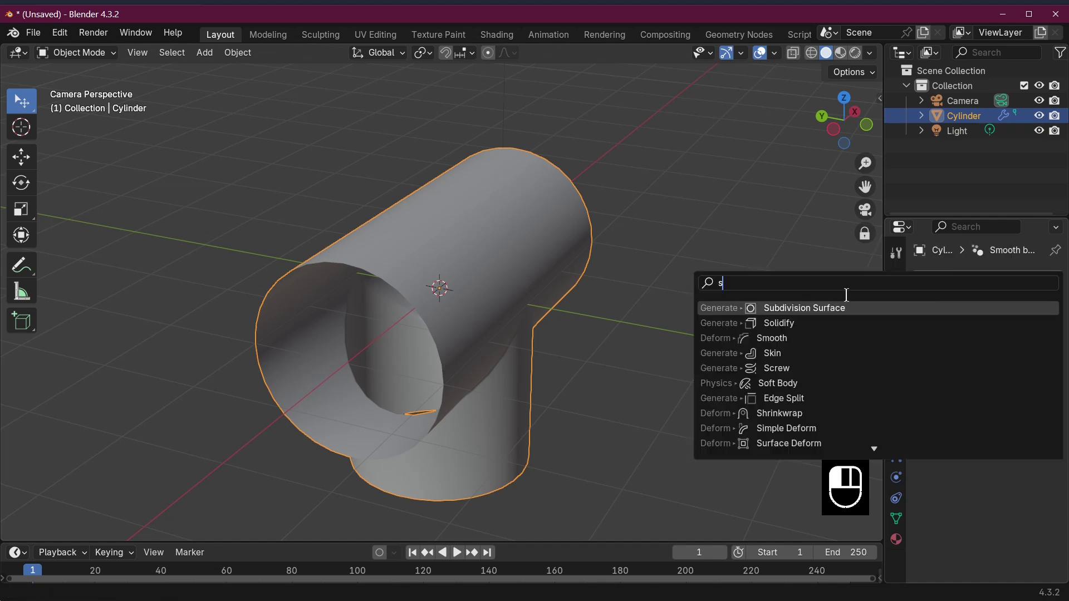
click(812, 327)
drag(1005, 342, 1040, 343)
middle_drag(765, 343, 578, 349)
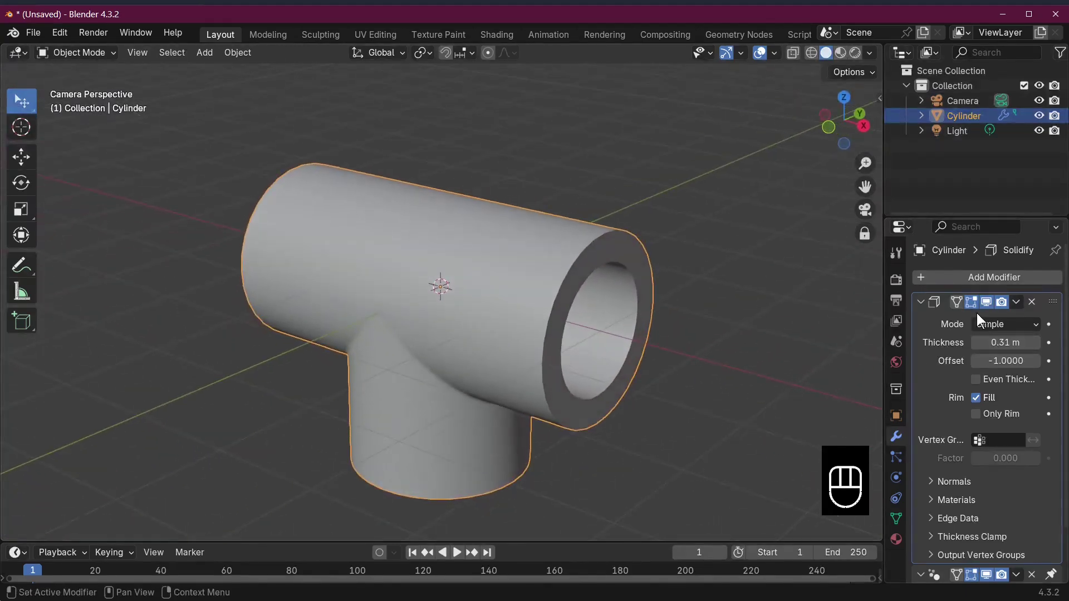
Set the Solidify thickness to 0.25 m and apply the modifier.
middle_drag(616, 313, 540, 315)
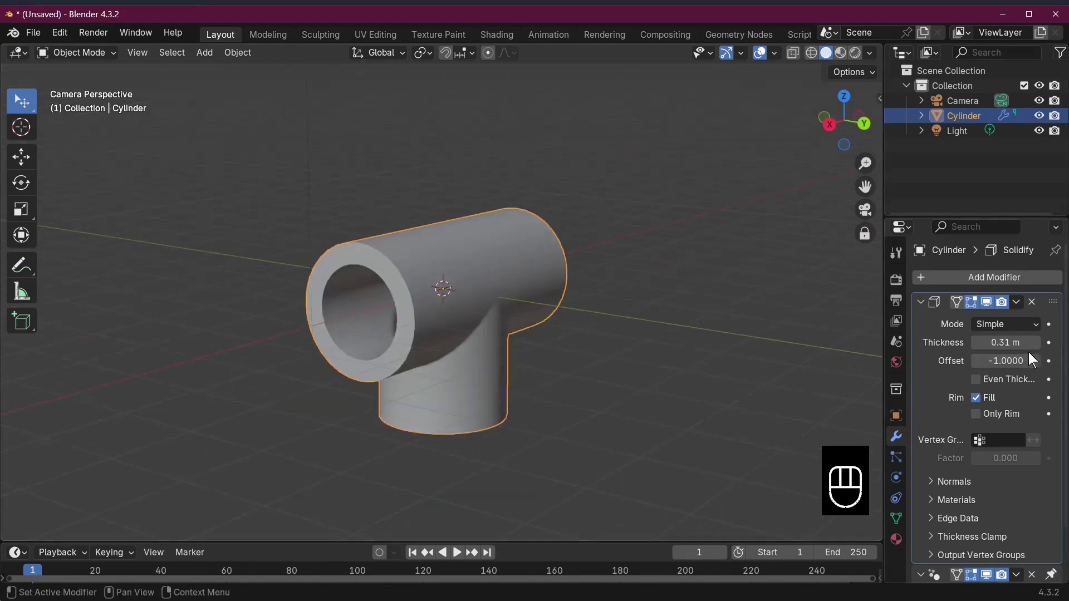
click(1005, 344)
text(.25)
key(Return)
right_click(951, 307)
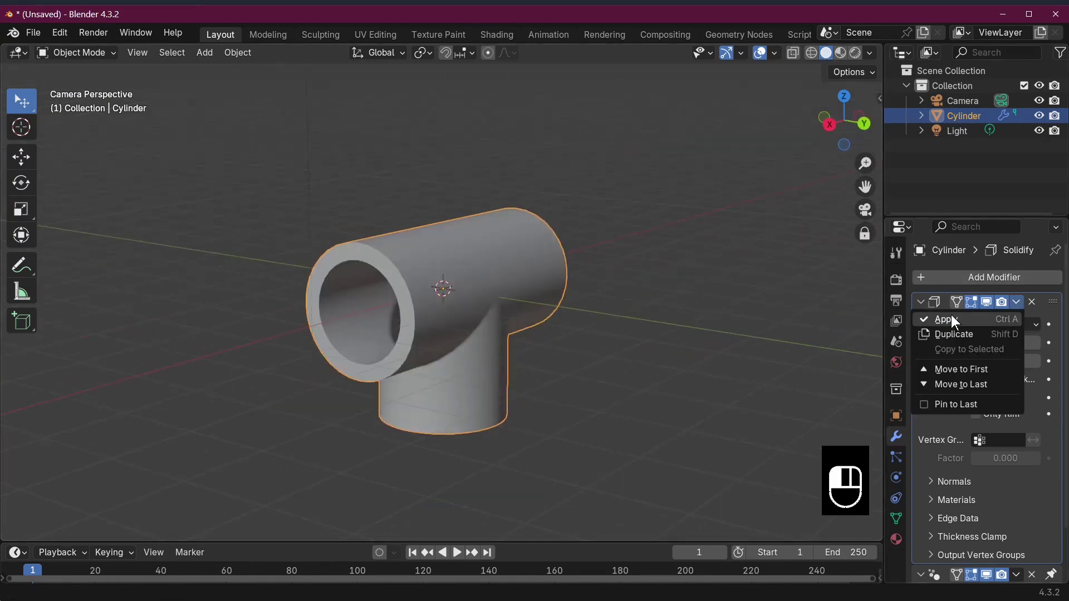
click(949, 315)
middle_drag(556, 328, 768, 434)
scroll(683, 455, up, 5)
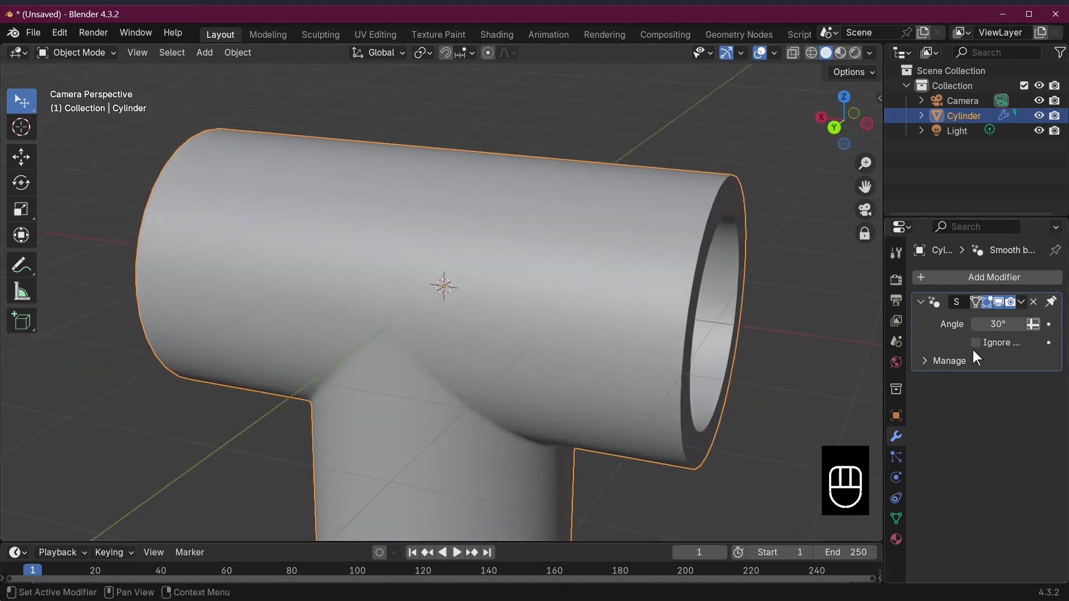
middle_drag(565, 363, 533, 329)
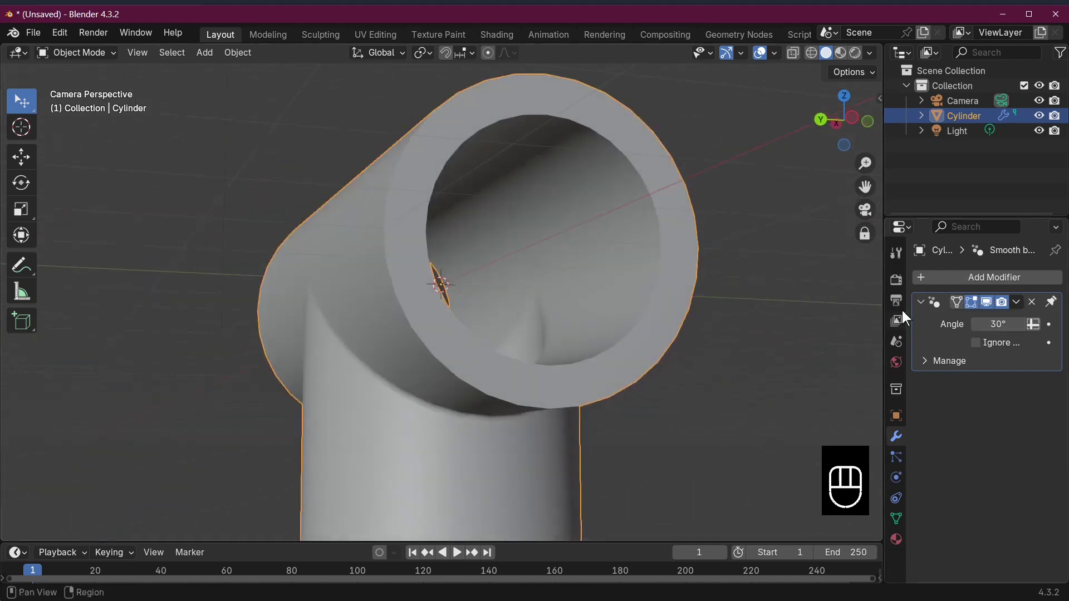
middle_drag(562, 378, 518, 400)
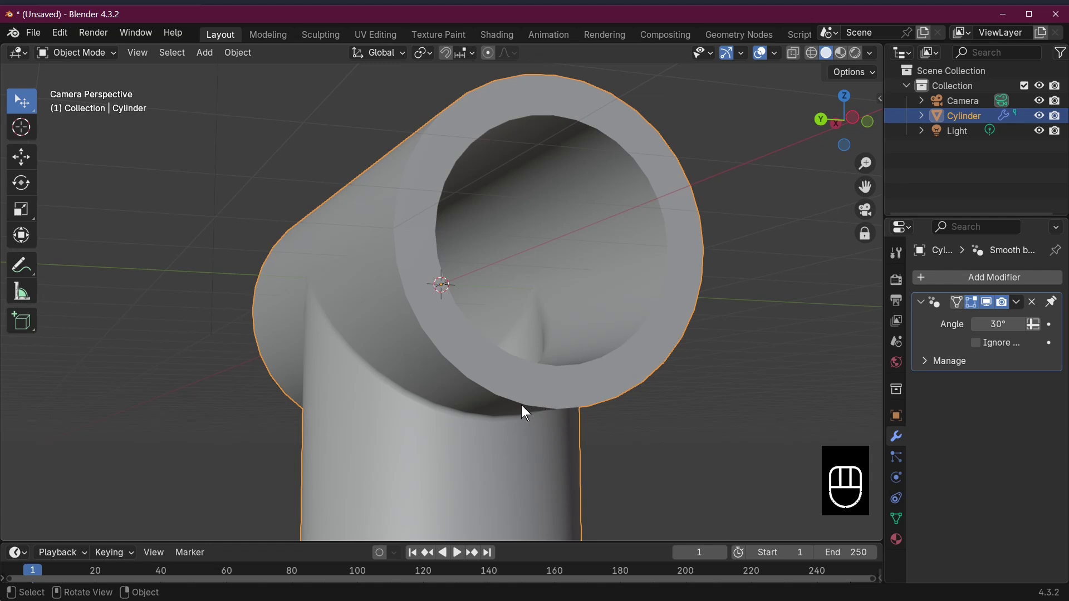
click(976, 277)
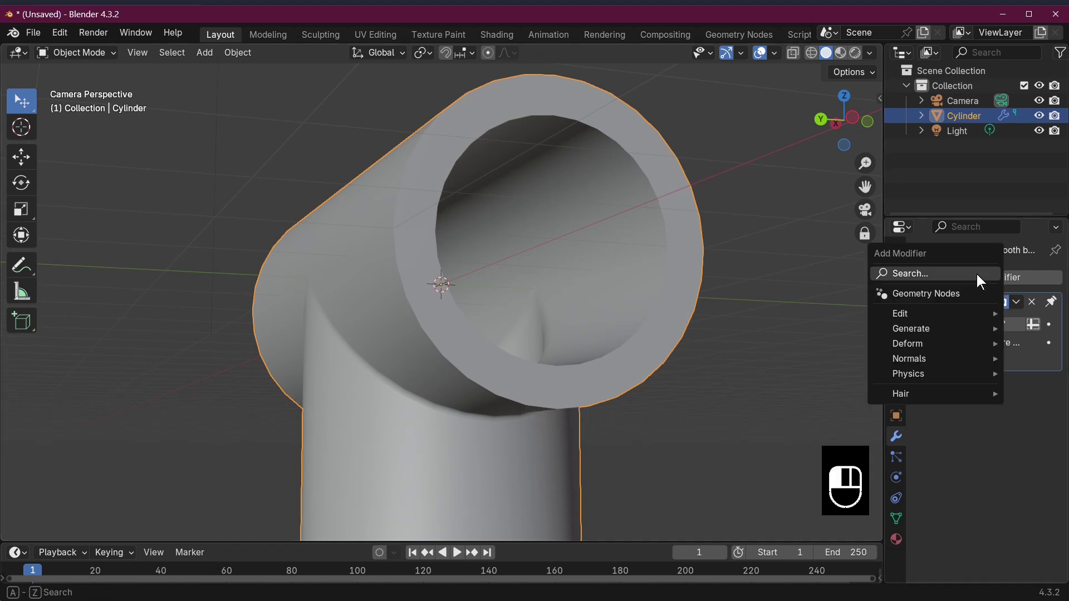
click(944, 275)
text(s)
key(Escape)
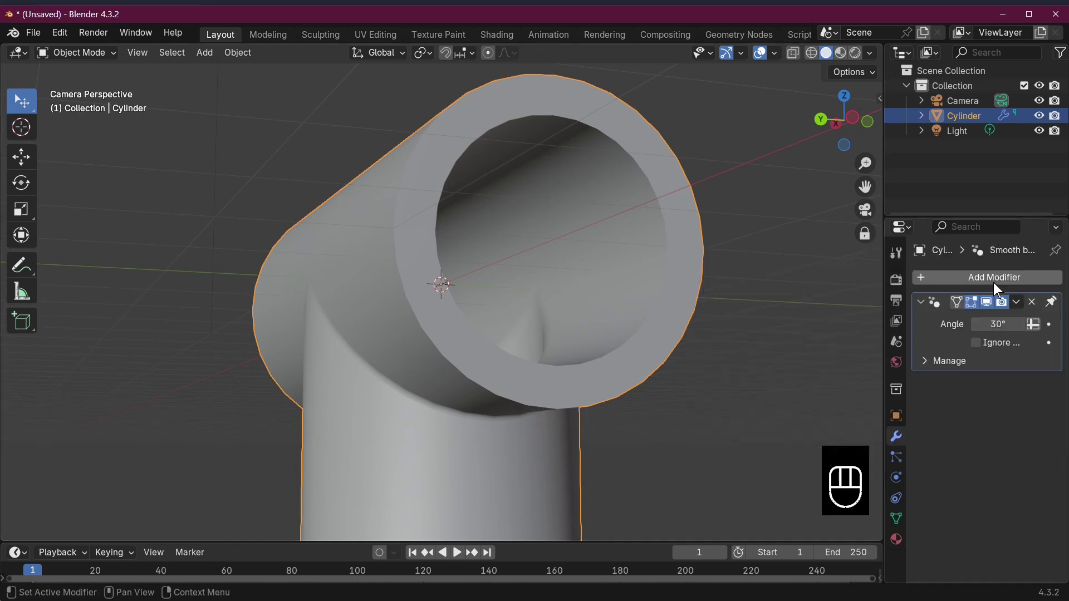
Add a Subdivision Surface modifier to the pipe joint, and apply both it and the 30° Smooth by Angle modifier.
click(992, 279)
mouse_move(947, 341)
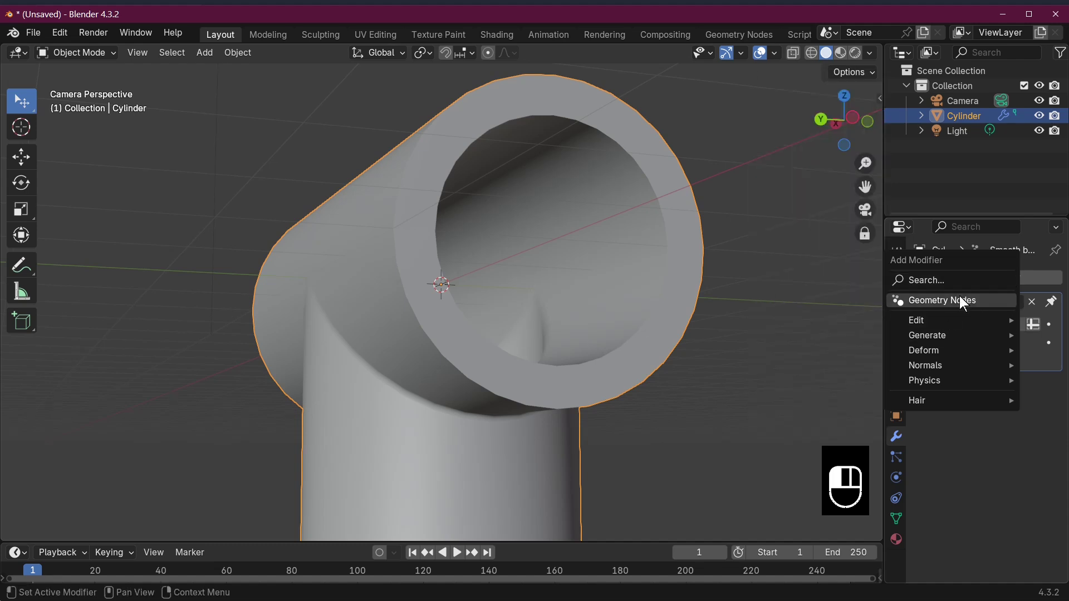
click(943, 275)
text(s)
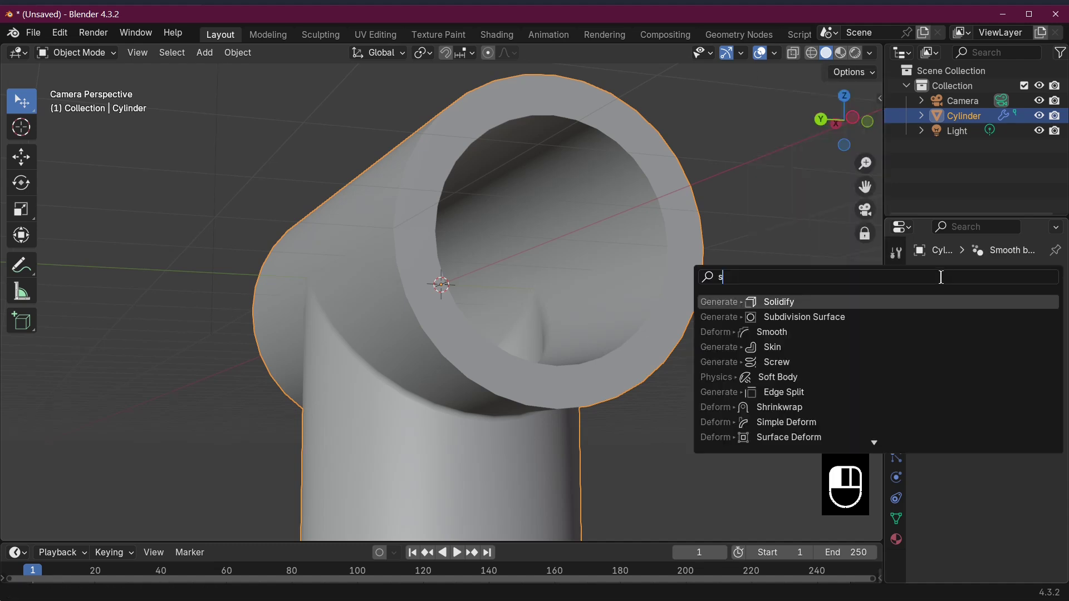
click(845, 316)
middle_drag(824, 367, 557, 362)
click(1016, 301)
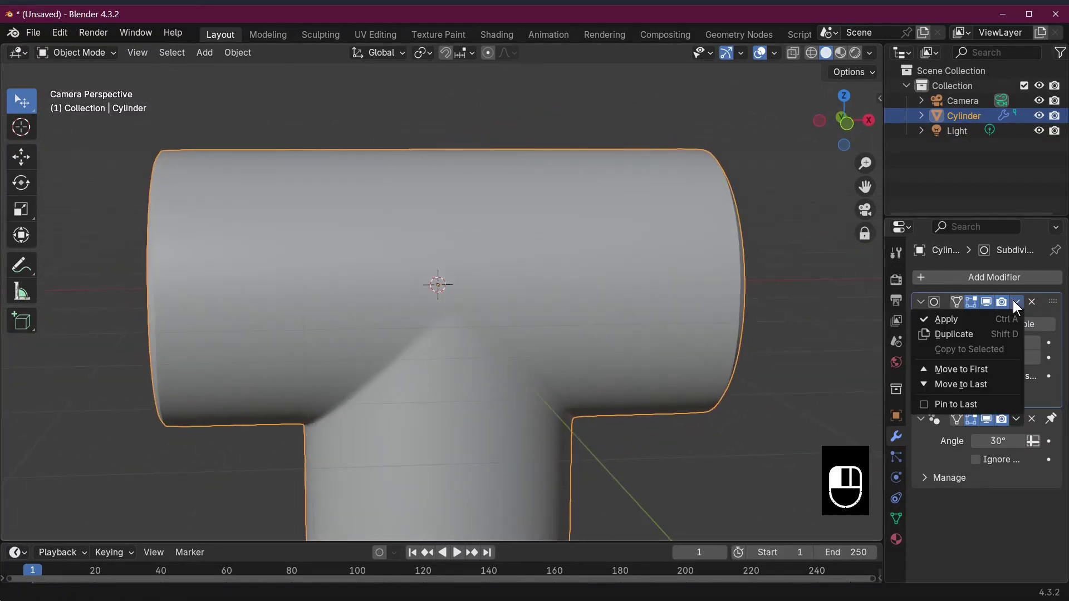
click(986, 318)
click(1016, 303)
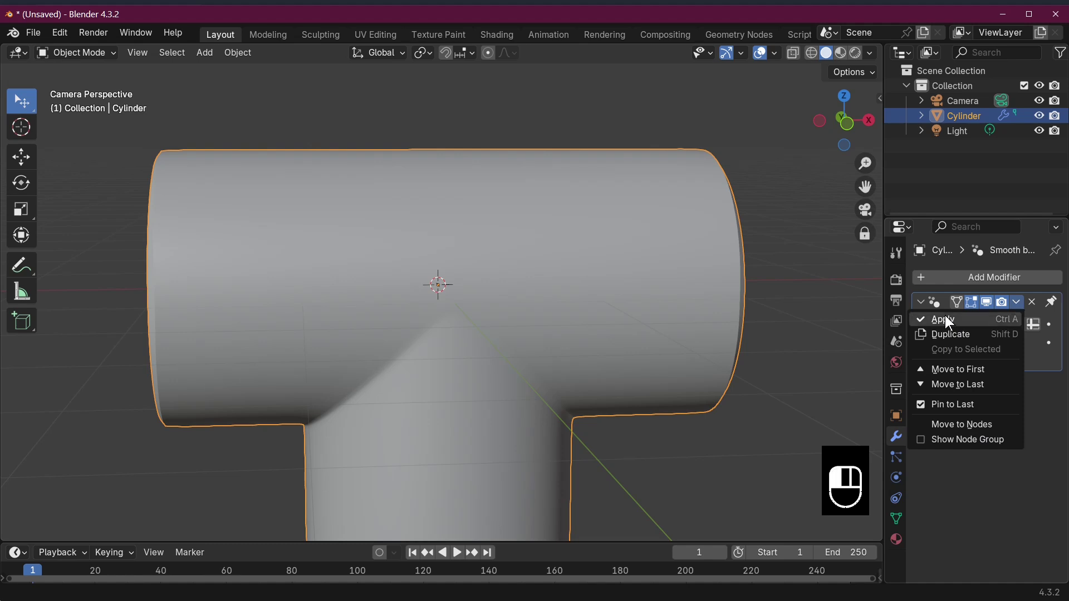
click(944, 317)
Examine the pipe joint from several angles and distances, checking its outer surface, seams and open rims.
scroll(806, 358, down, 4)
middle_drag(807, 358, 649, 362)
scroll(649, 362, up, 5)
middle_drag(614, 399, 466, 366)
scroll(601, 379, down, 4)
scroll(549, 433, down, 4)
scroll(597, 403, up, 2)
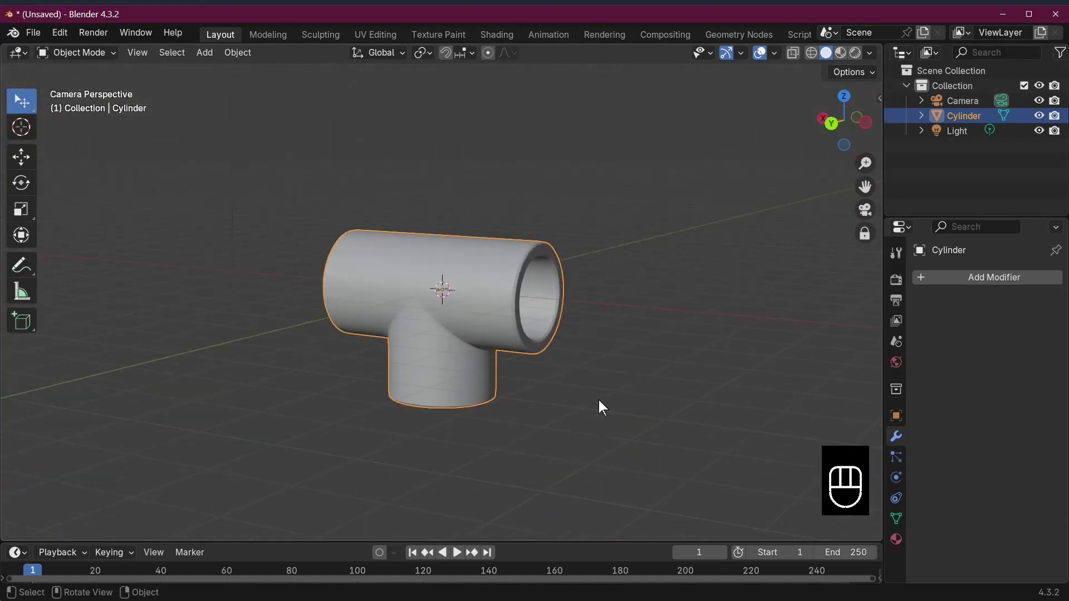
scroll(604, 401, down, 1)
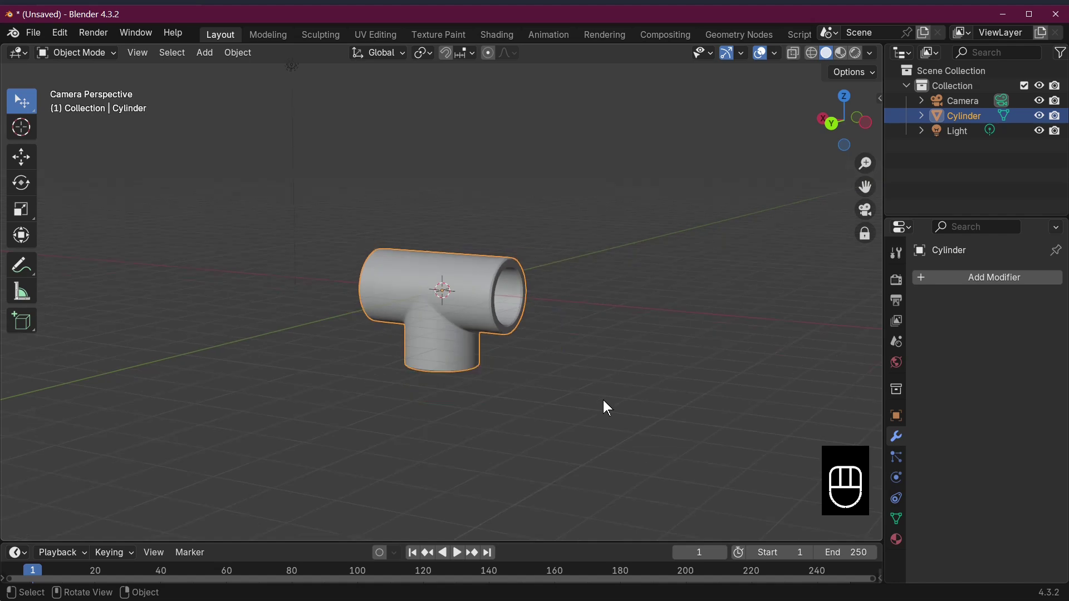
middle_drag(604, 401, 610, 429)
scroll(585, 420, up, 5)
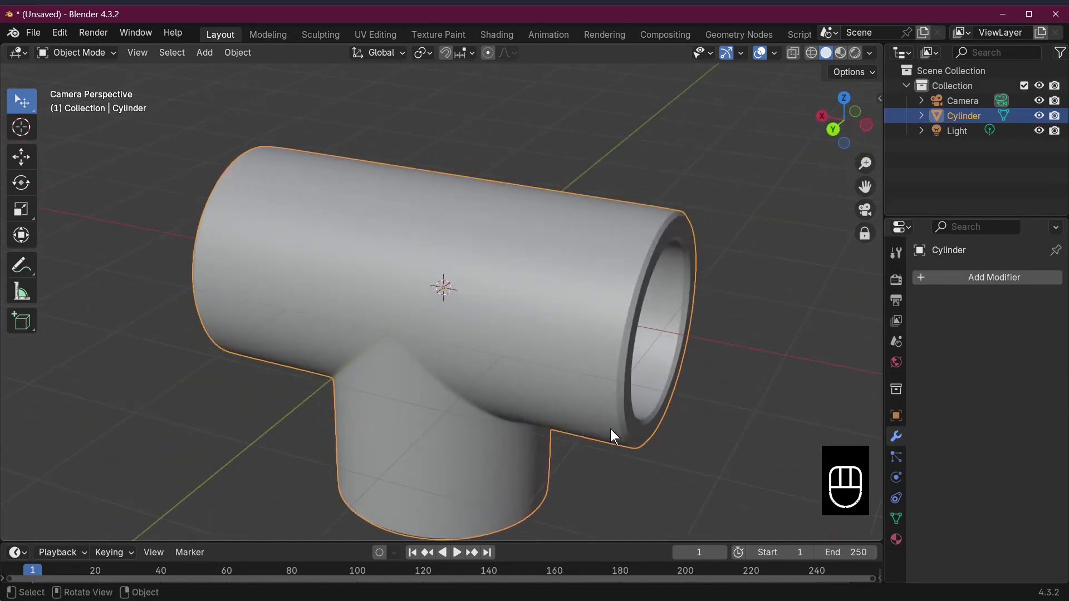